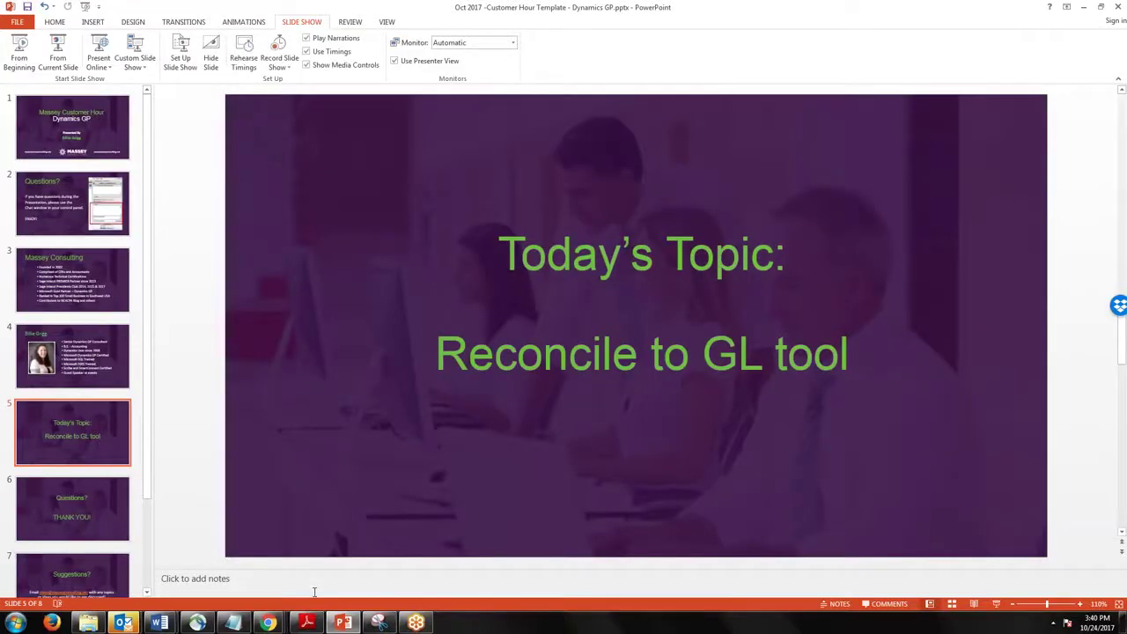
Step: Switch from the presentation to the CloudShare environment running Dynamics GP in Chrome and display it full screen
mouse_move(344, 625)
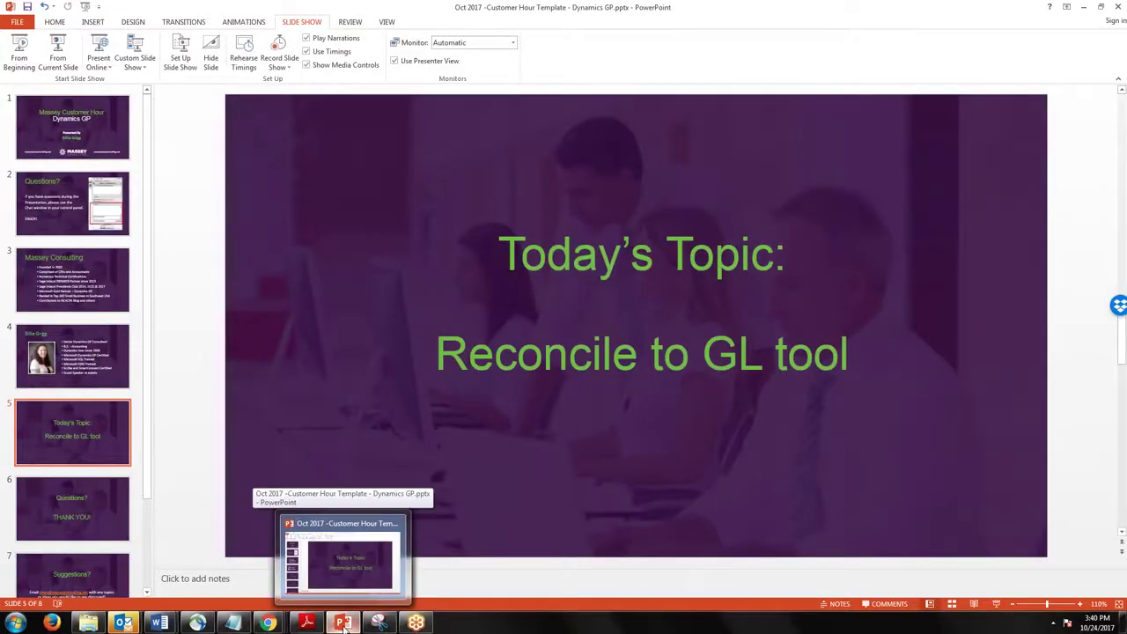
mouse_move(276, 622)
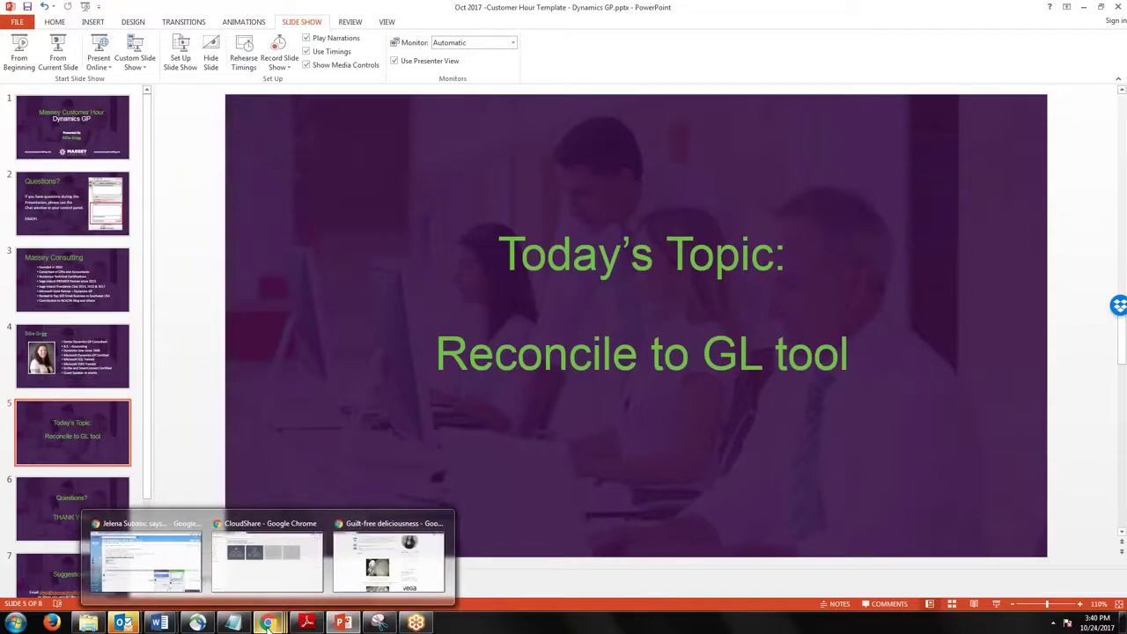
click(296, 581)
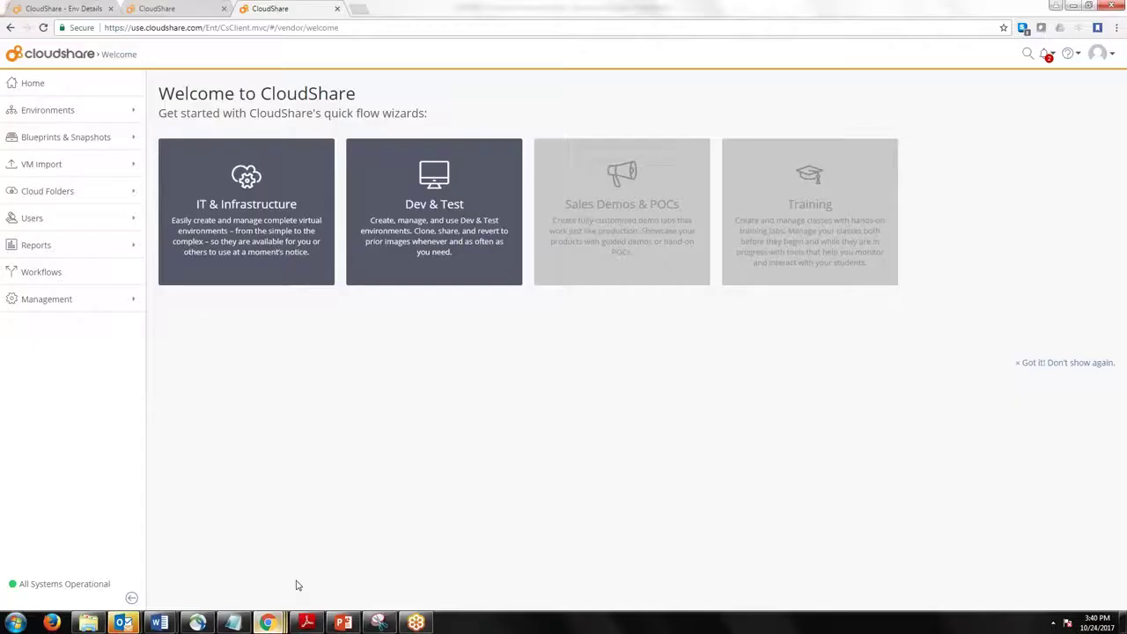
click(194, 8)
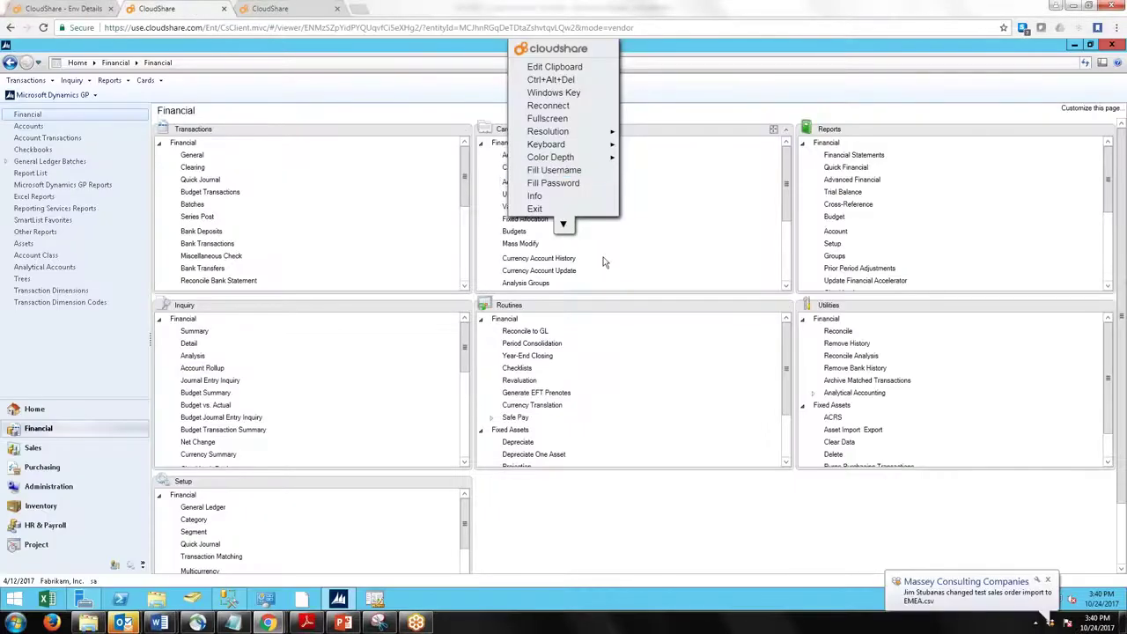
click(570, 119)
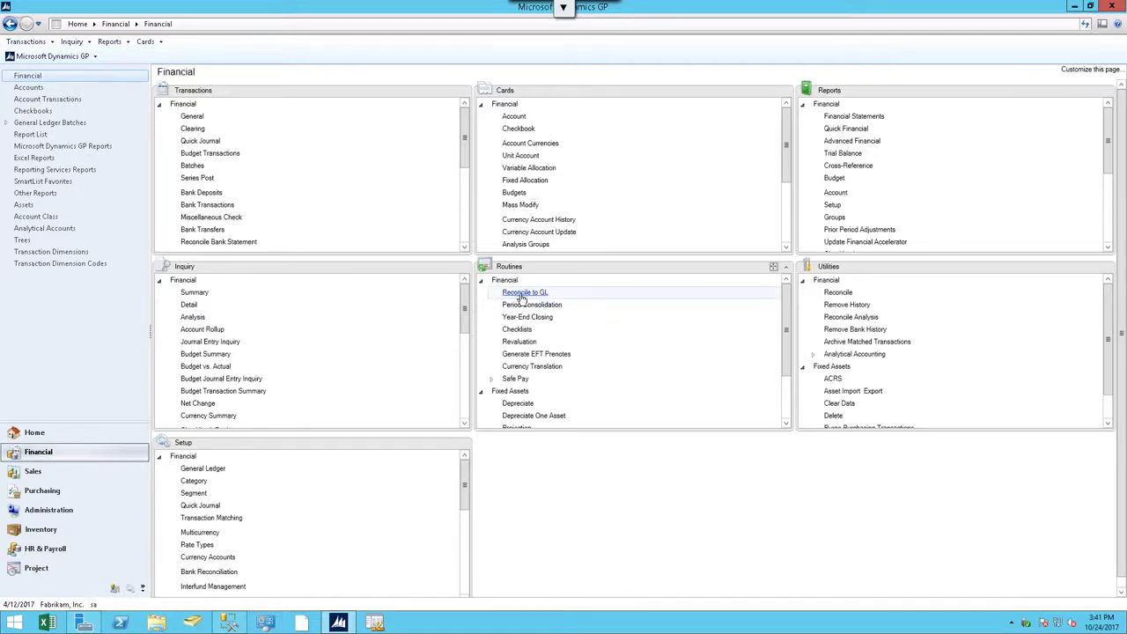
Step: Open the Financial Reconcile to GL routine and select the Inventory module to look at its default account
click(521, 293)
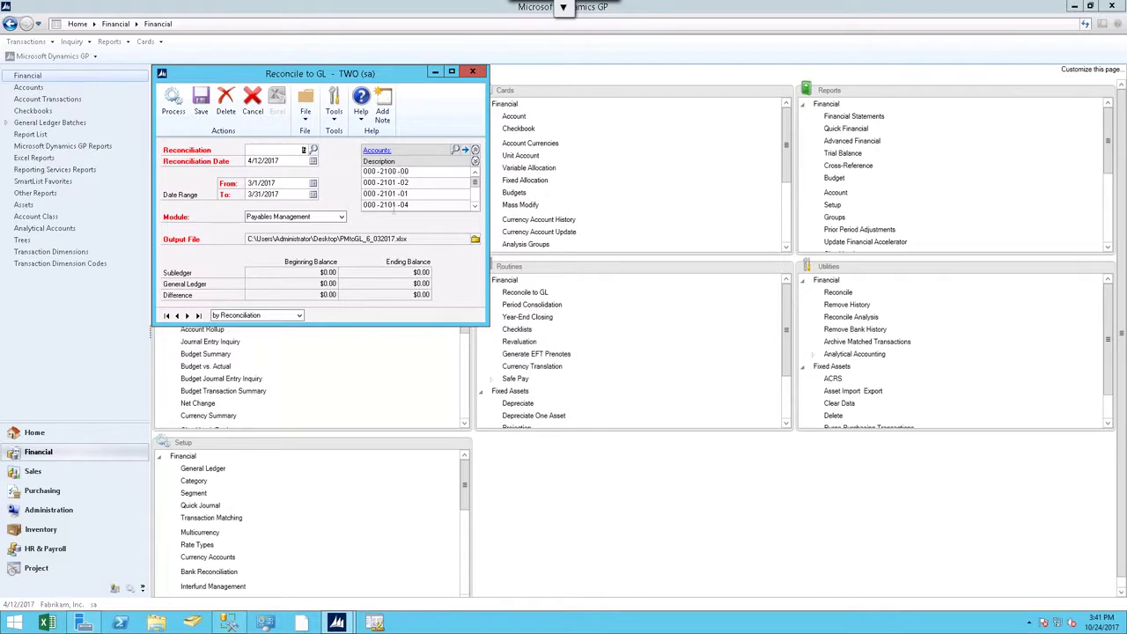
click(341, 216)
click(317, 243)
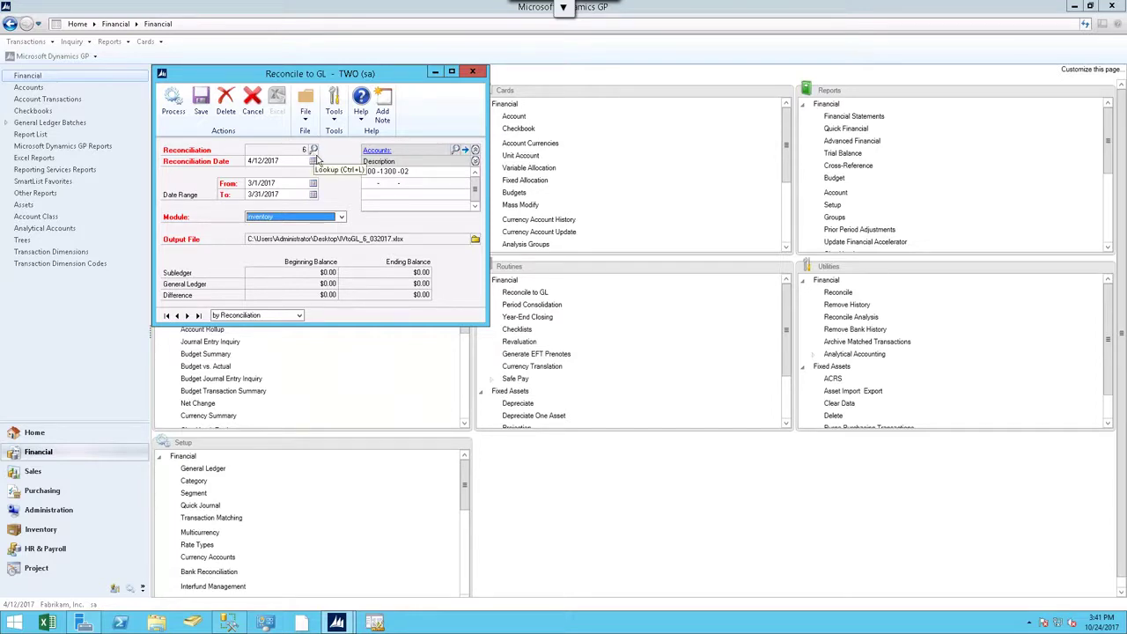
double_click(387, 171)
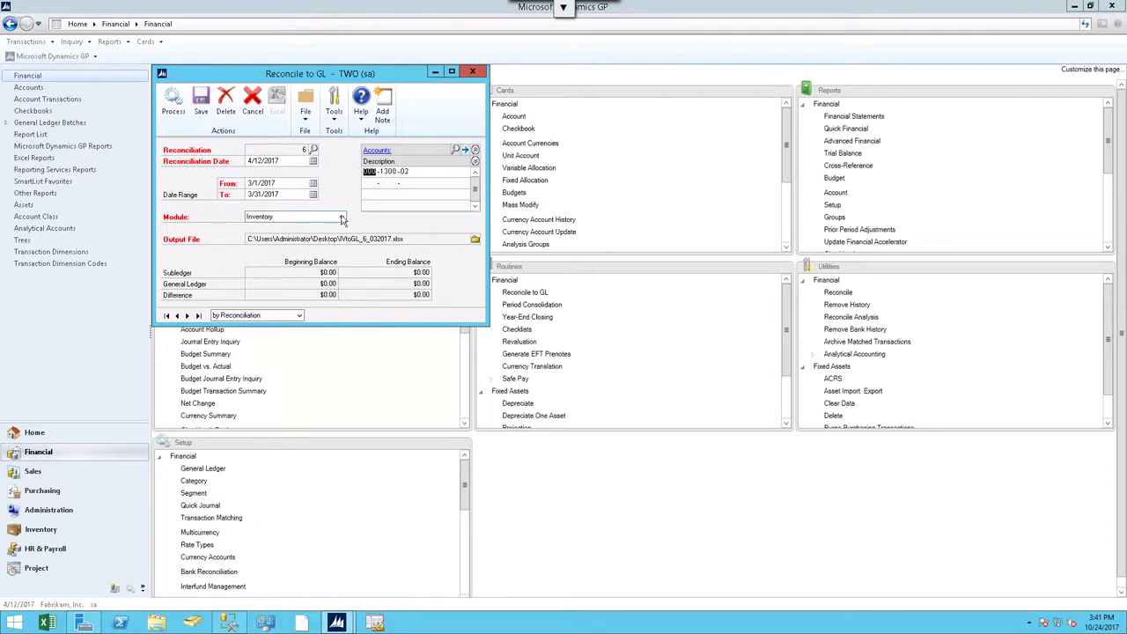
Step: Set the reconciliation's module to Receivables Management and go back to the Reconciliation Date
click(303, 218)
click(313, 235)
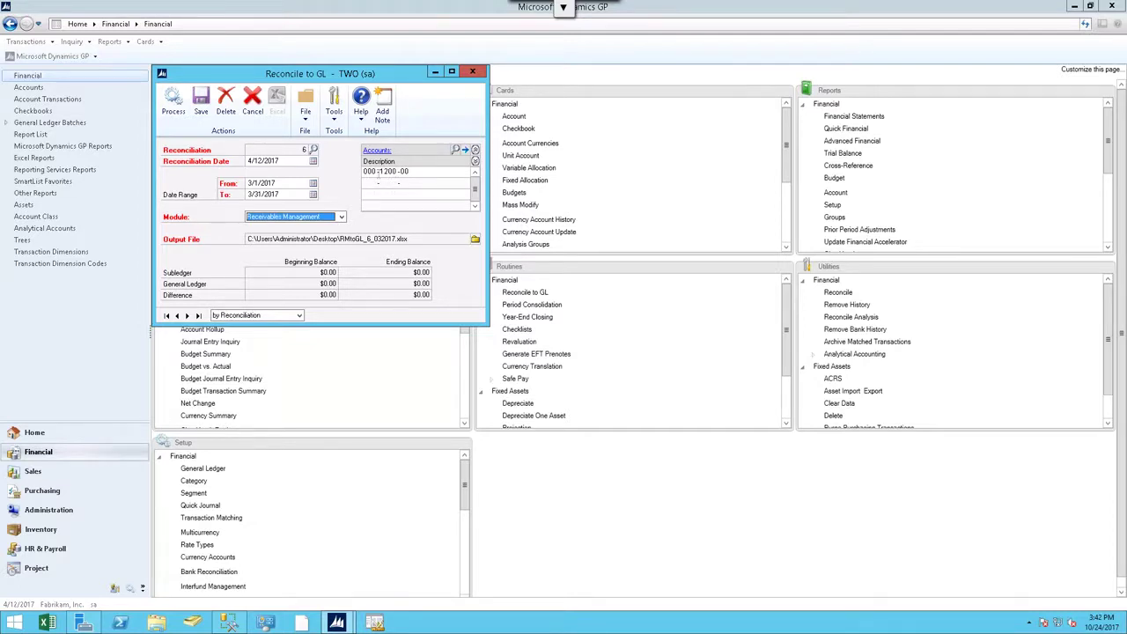
key(shift+Tab)
key(shift+Tab)
key(shift+Tab)
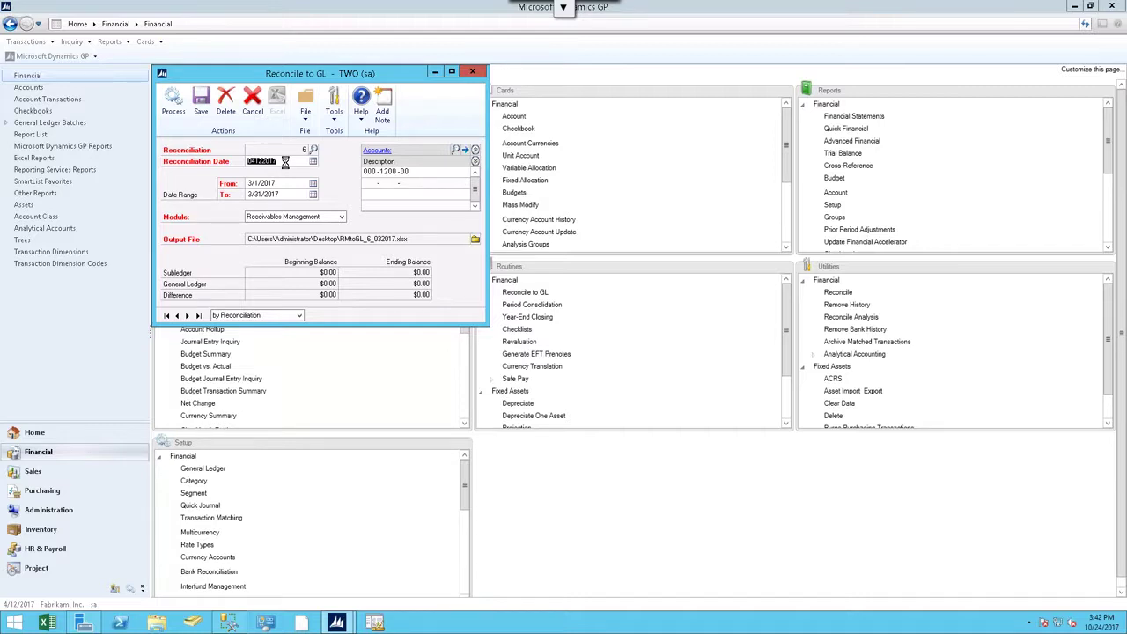
Step: Go over the From and To dates of the 3/1/2017 to 3/31/2017 range and process the reconciliation
click(287, 185)
click(287, 195)
click(287, 182)
click(287, 196)
click(280, 184)
key(Tab)
click(174, 106)
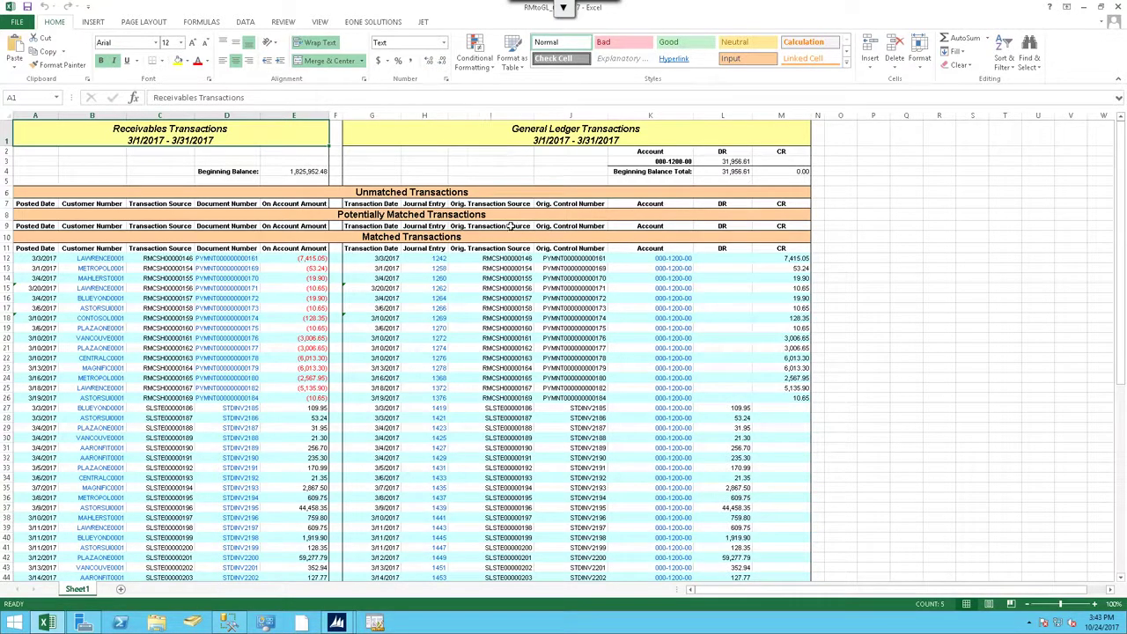
Step: Examine the beginning balances on the Receivables and General Ledger sides of the exported reconciliation sheet
click(215, 172)
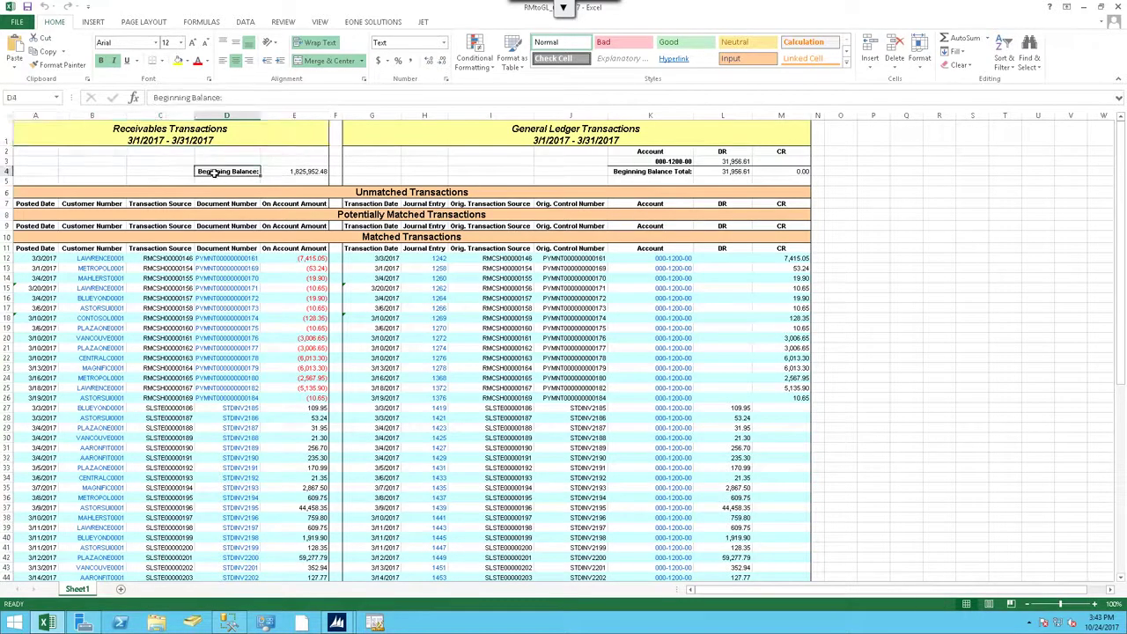
click(291, 172)
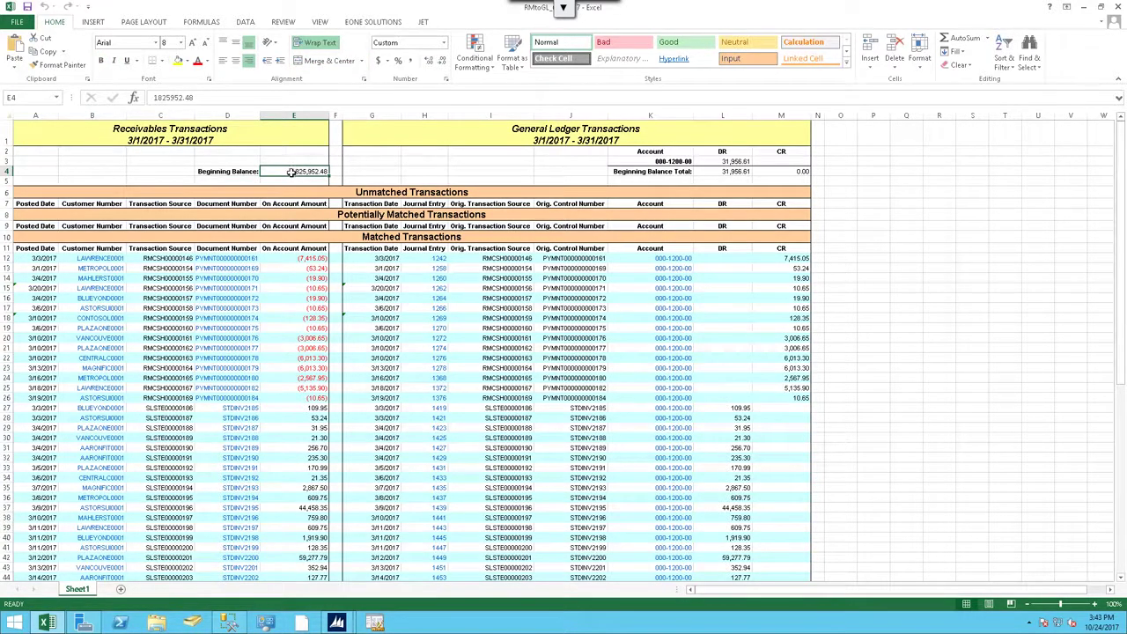
click(747, 173)
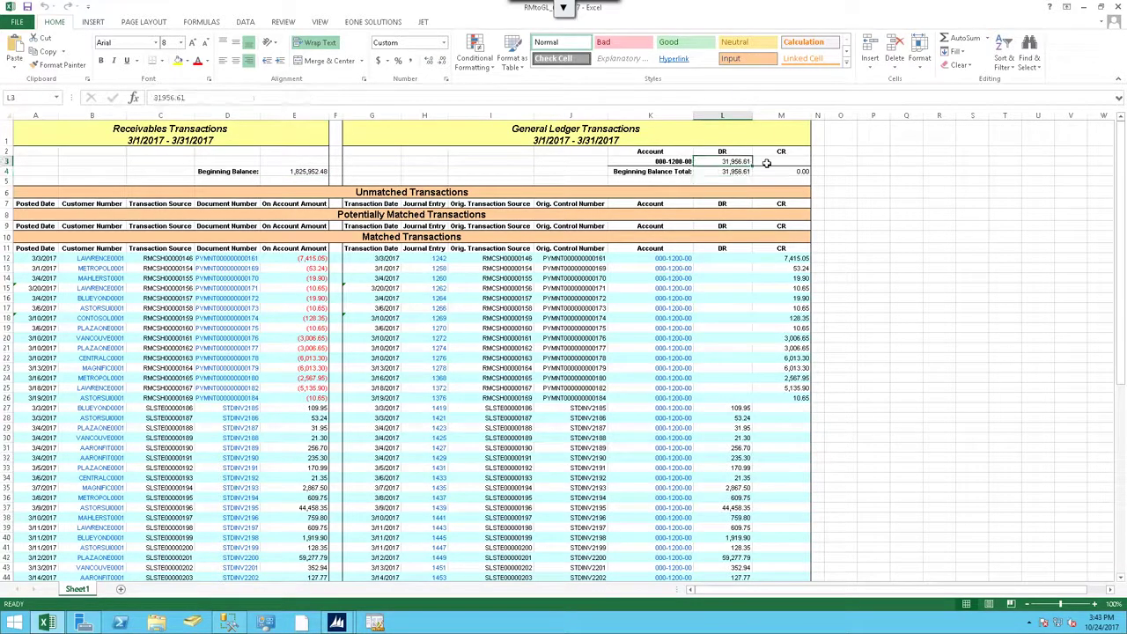
click(771, 163)
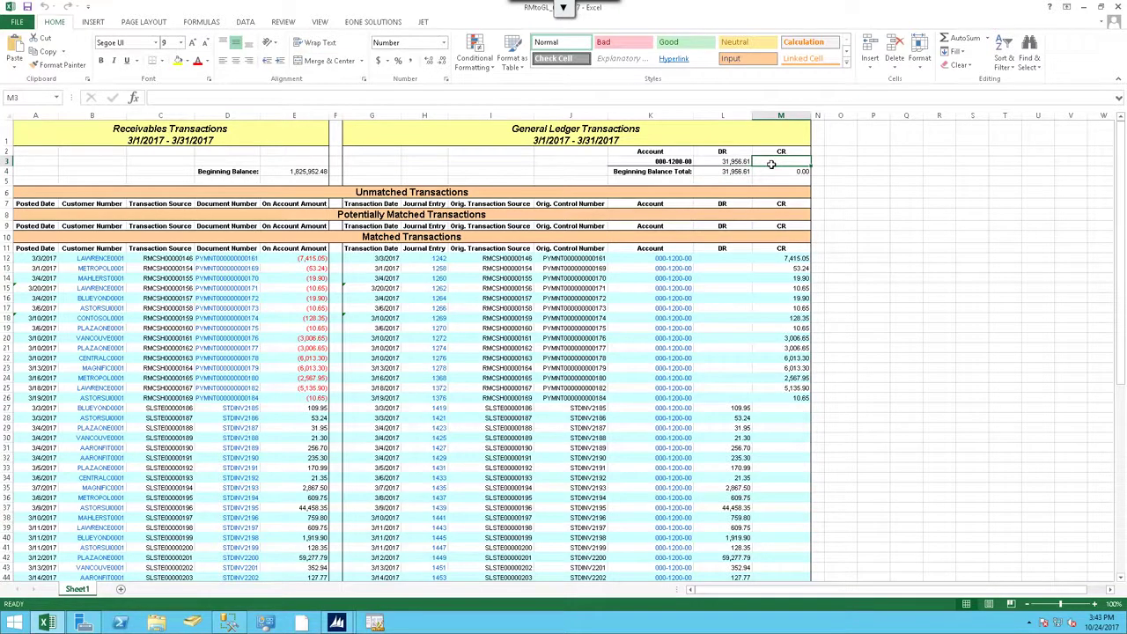
click(673, 161)
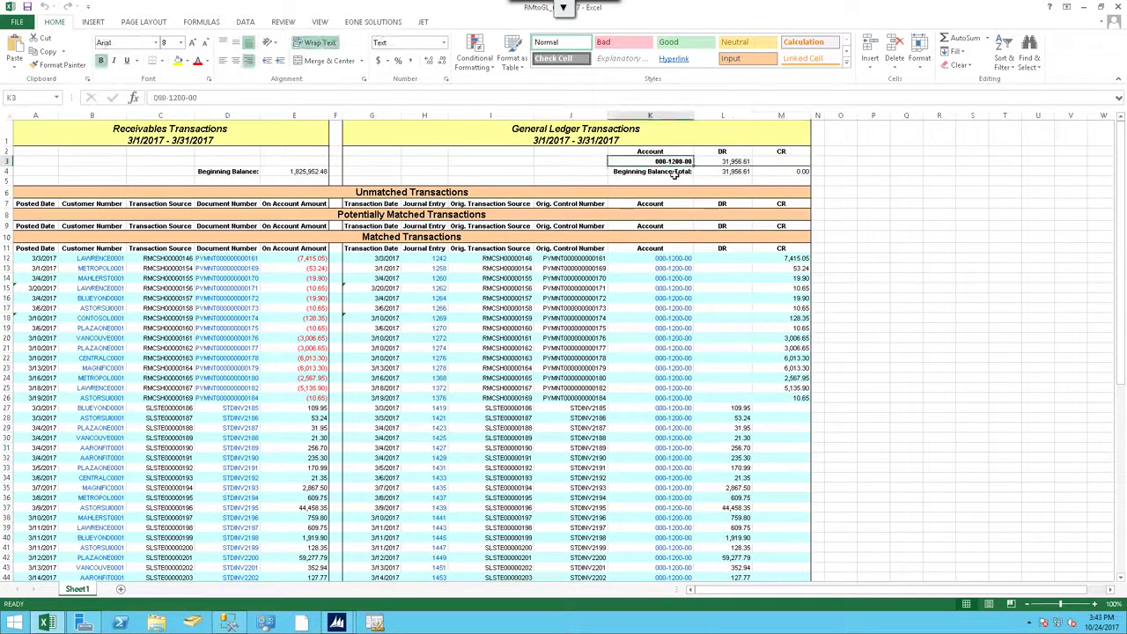
click(678, 180)
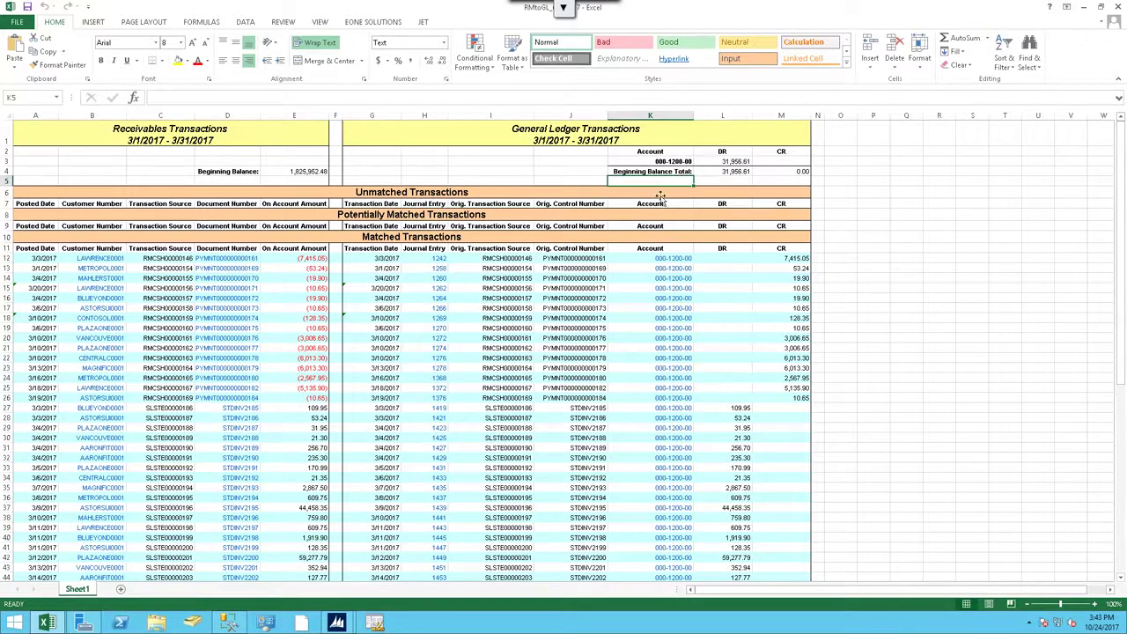
Step: Follow the payment link in row 20 but decline opening it, and review the ending balances and differences below the matched transactions
click(239, 333)
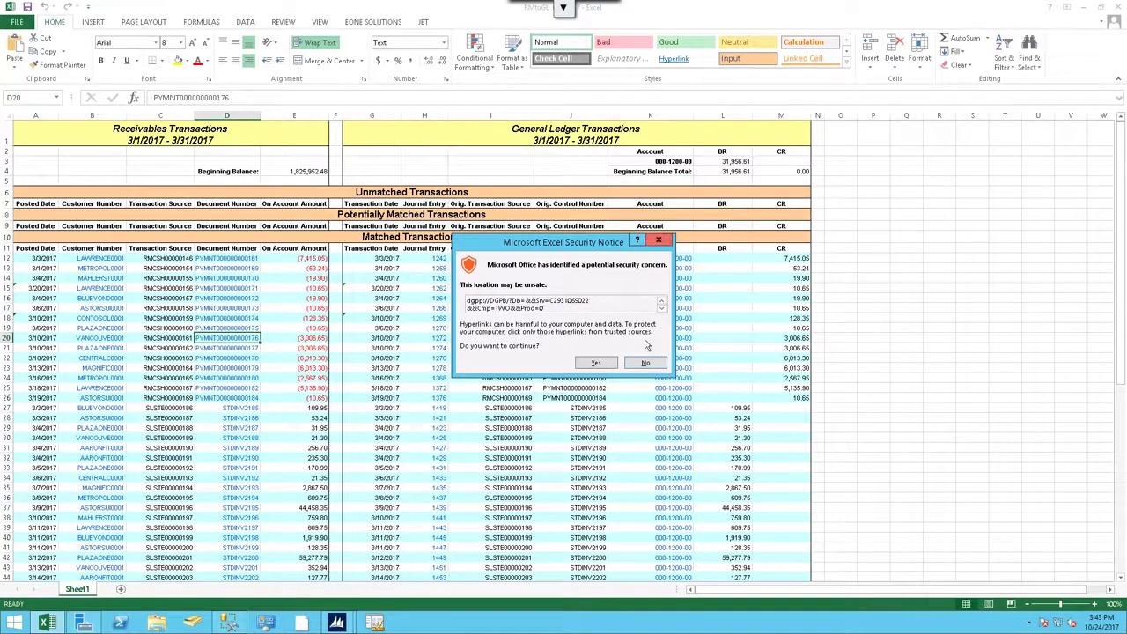
click(658, 239)
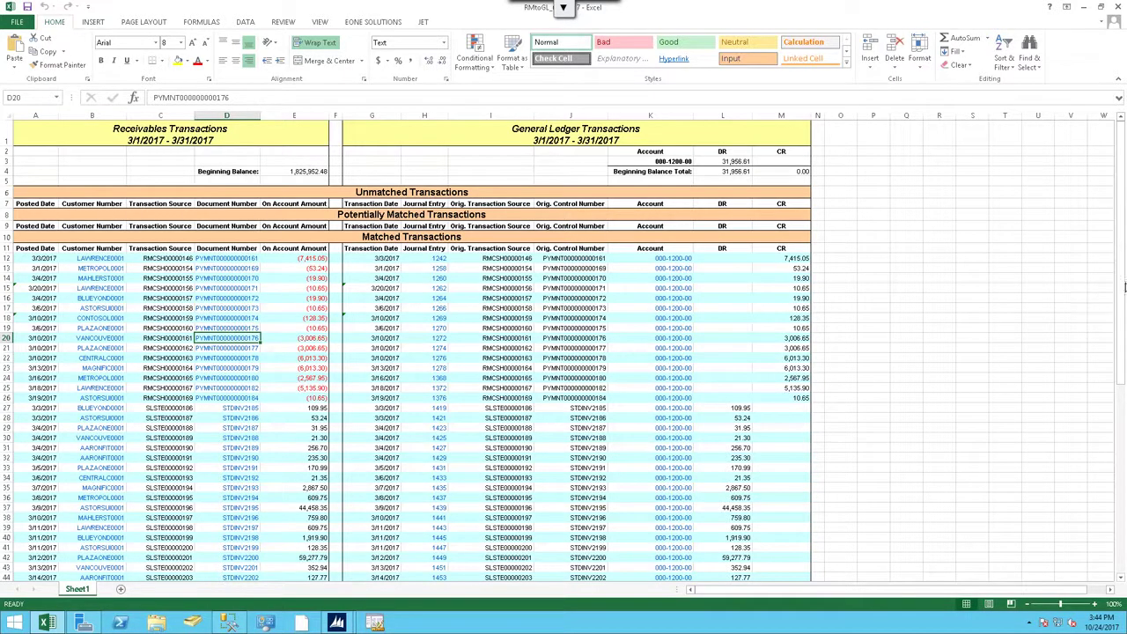
drag(1123, 286, 1122, 476)
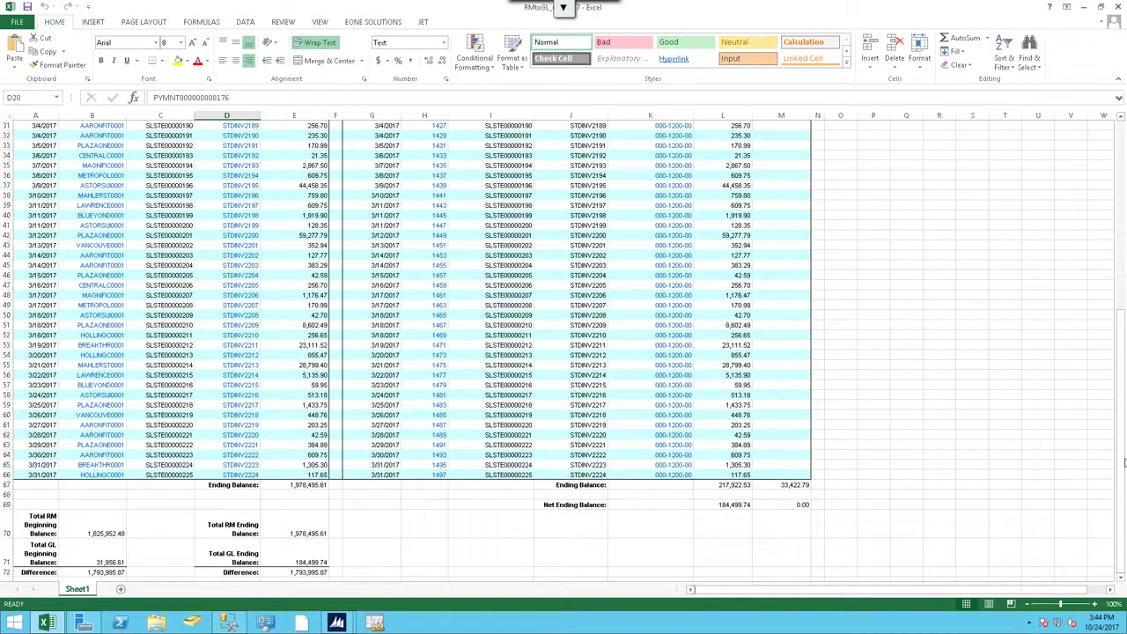
click(1123, 233)
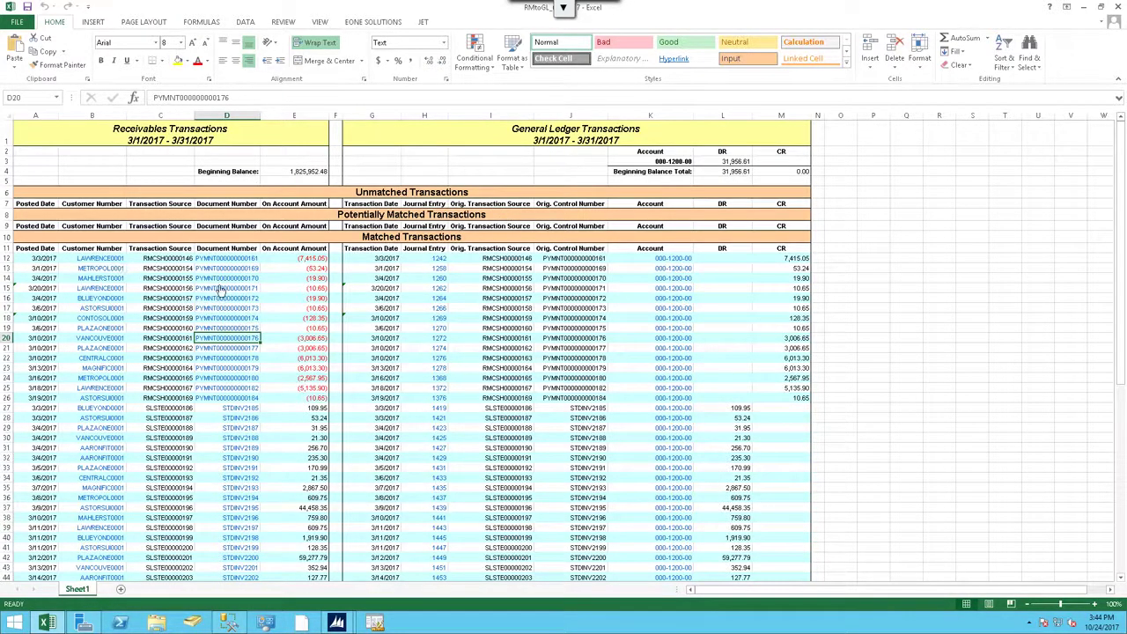
Step: Open the first matched payment's Cash Receipts Inquiry Zoom from row 12, close it, and minimize the Reconcile to GL window
click(227, 259)
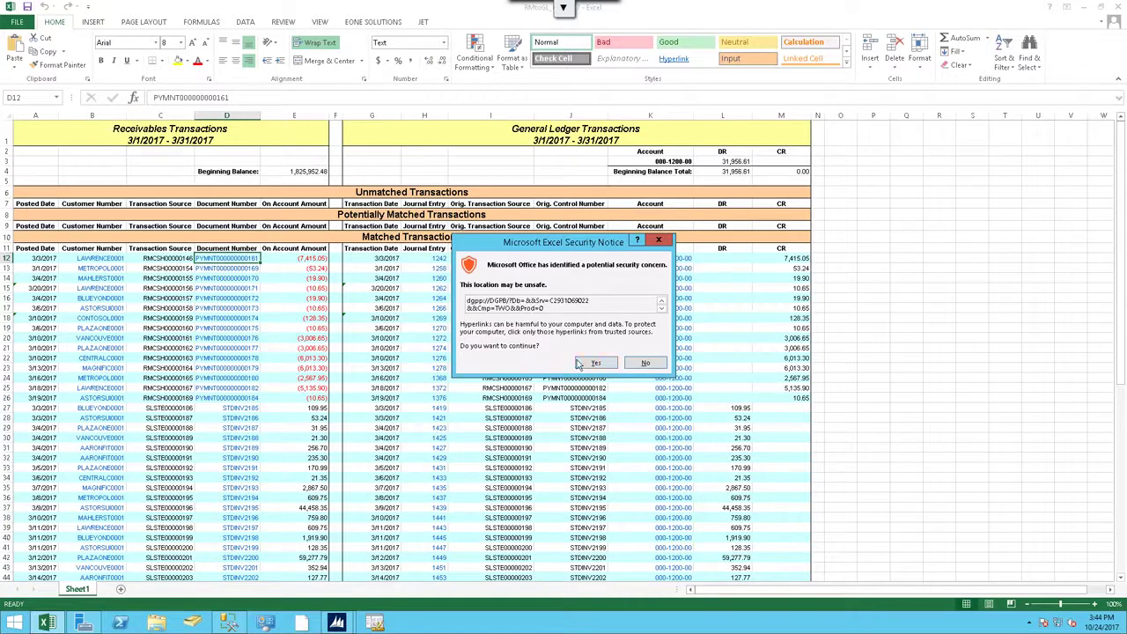
click(595, 364)
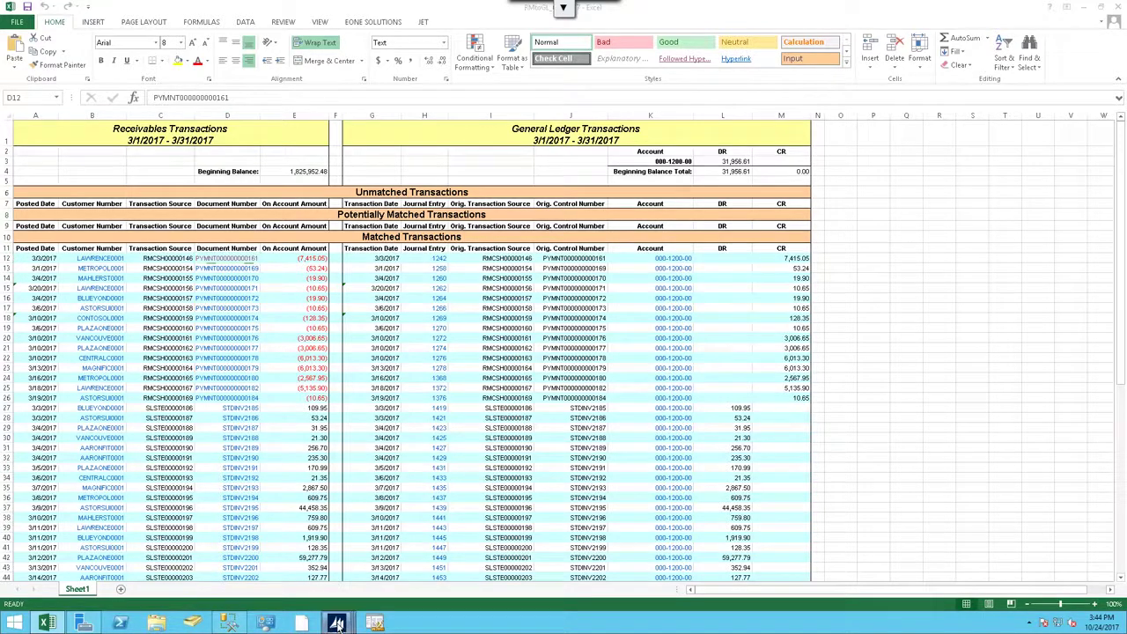
mouse_move(336, 623)
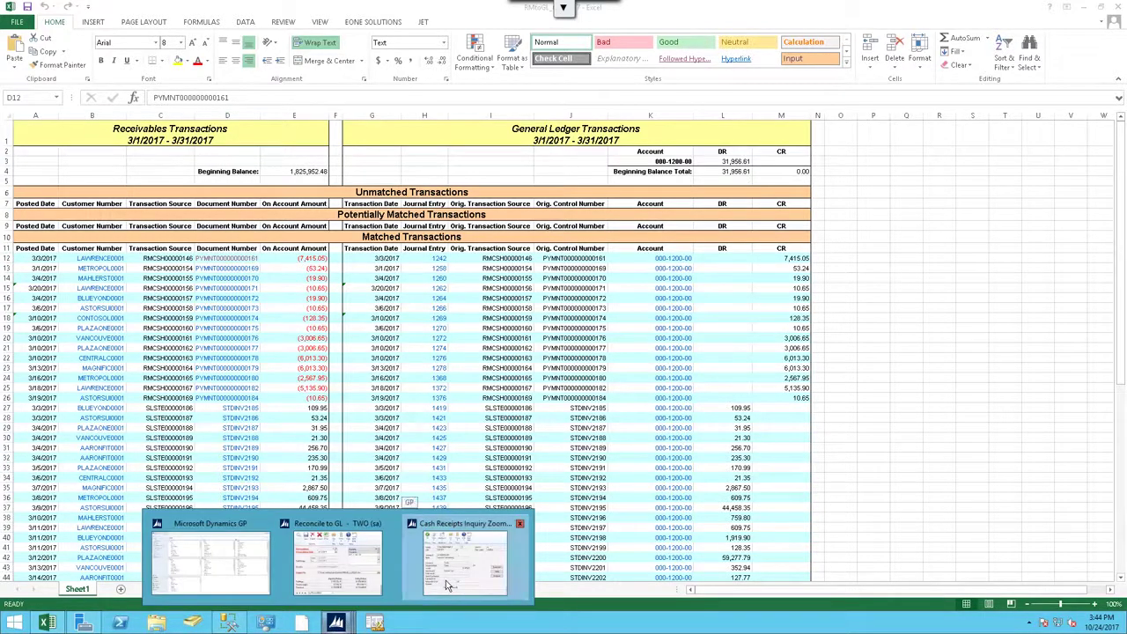
click(445, 580)
click(497, 124)
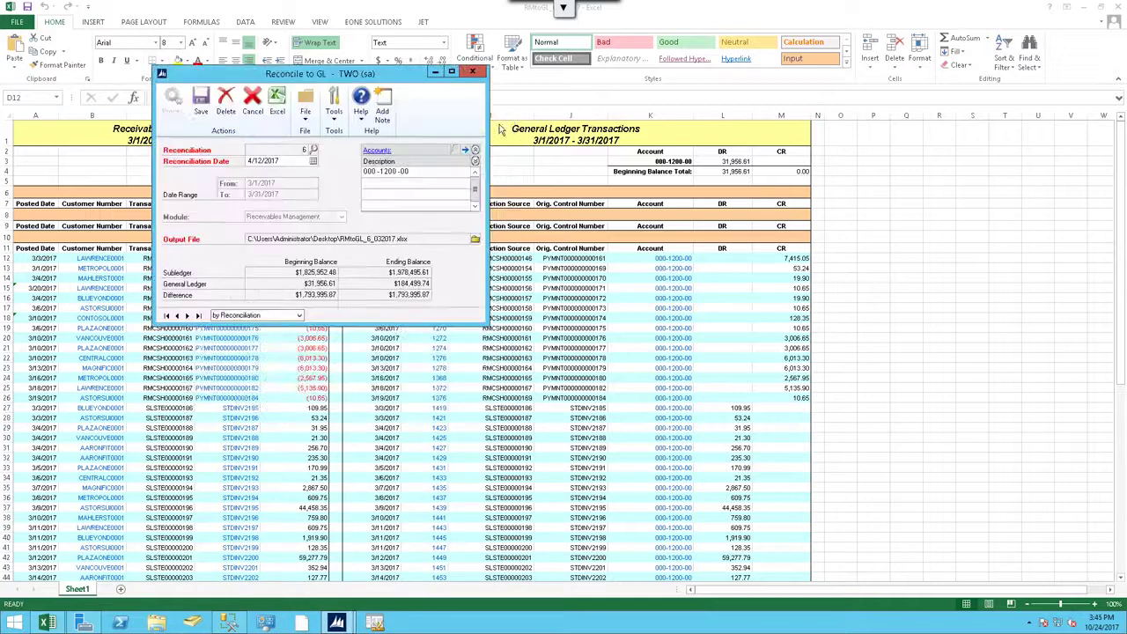
click(434, 70)
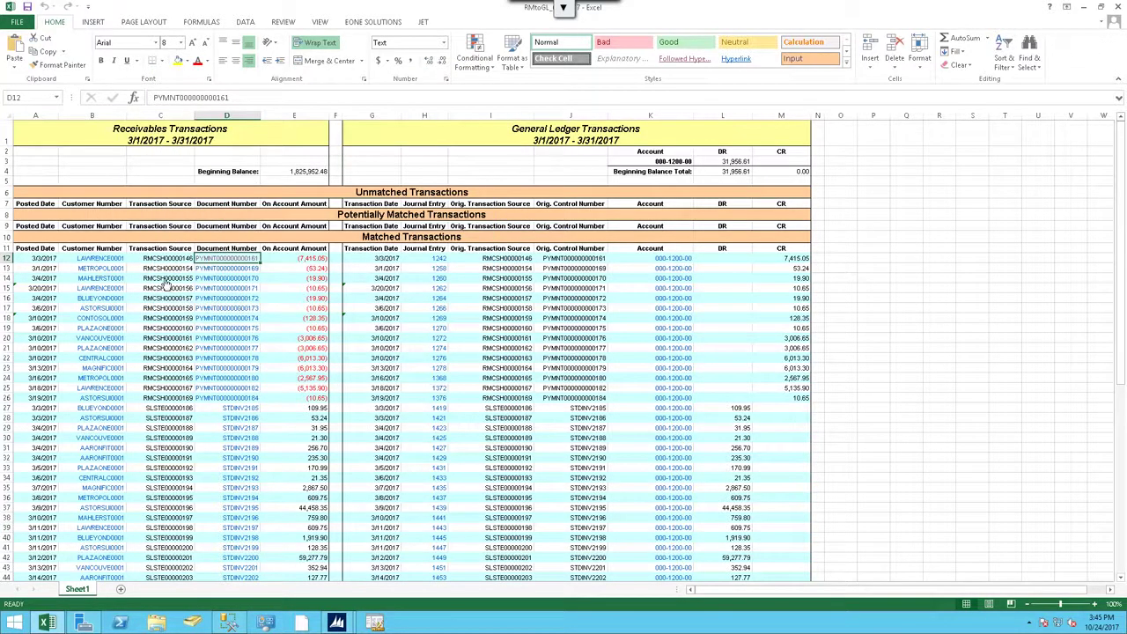
Step: Reopen the payment document link in row 12 and follow the sales invoice link in row 27, allowing both
click(227, 259)
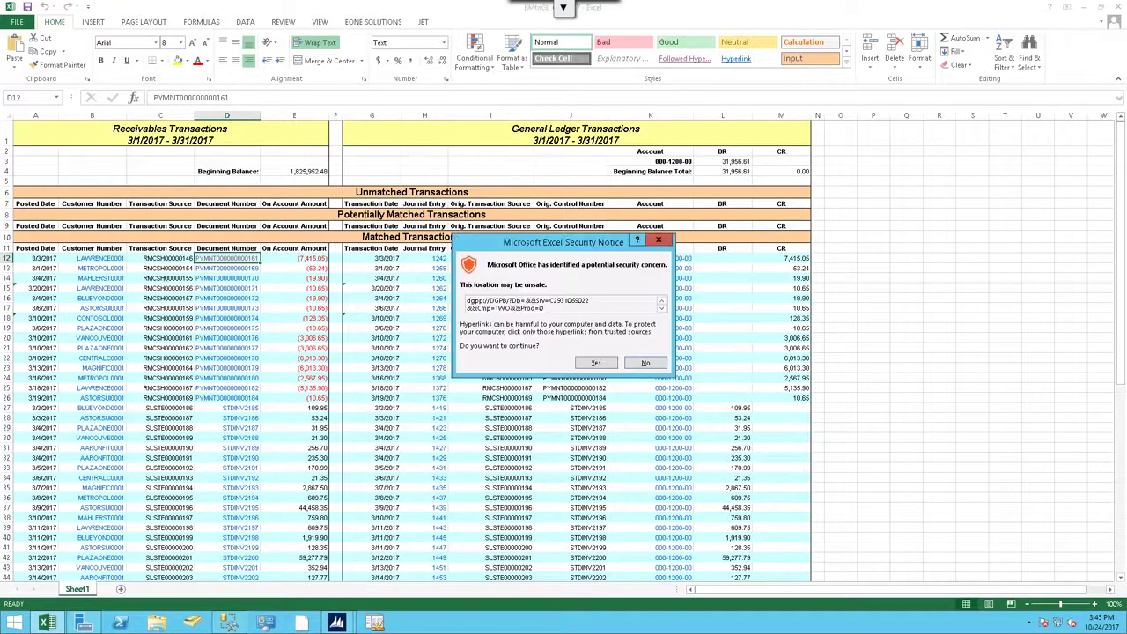
click(595, 365)
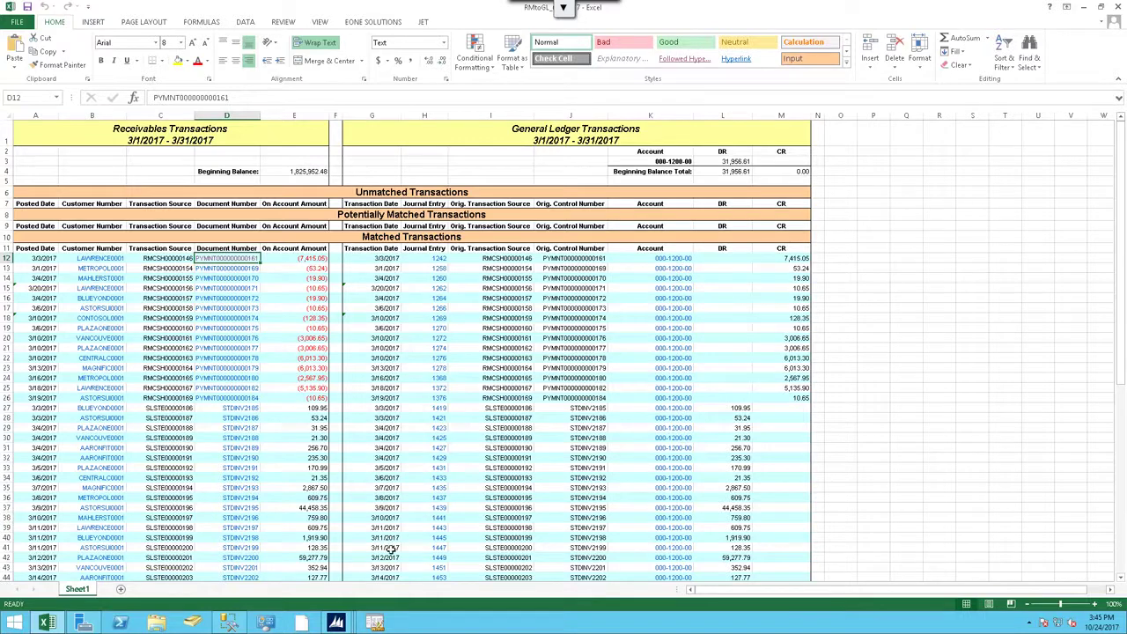
click(336, 622)
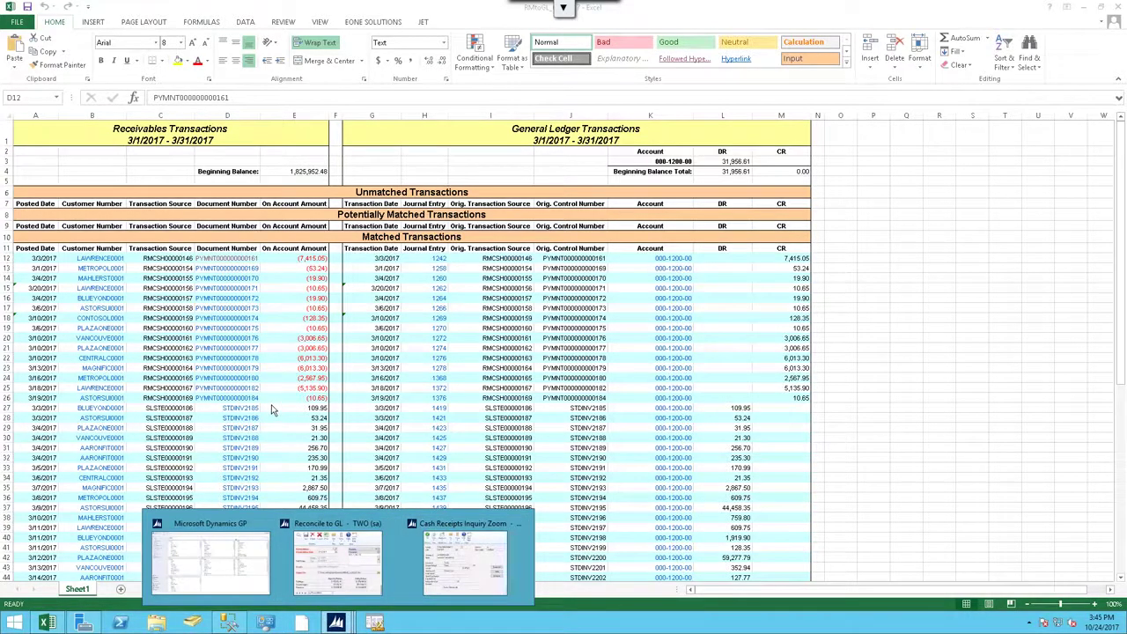
key(Escape)
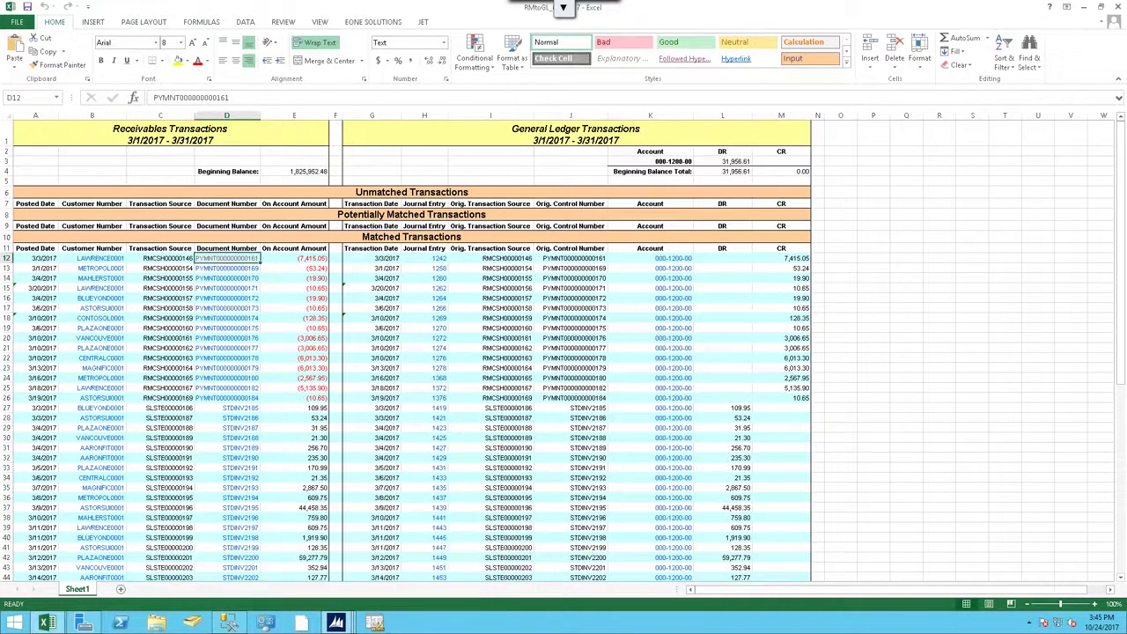
click(251, 412)
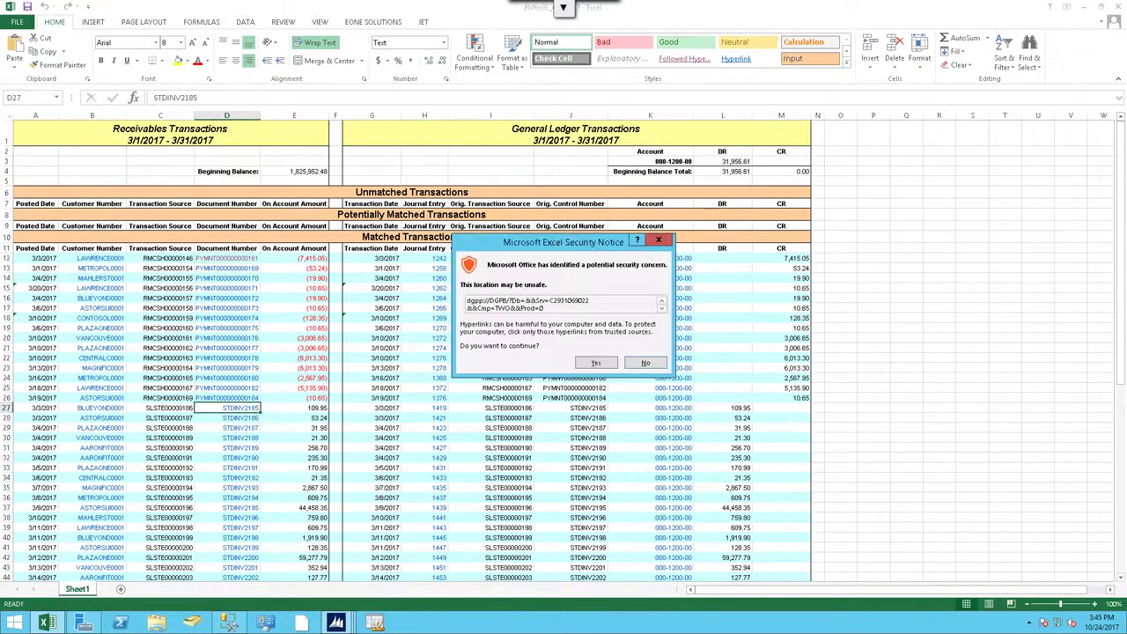
click(596, 363)
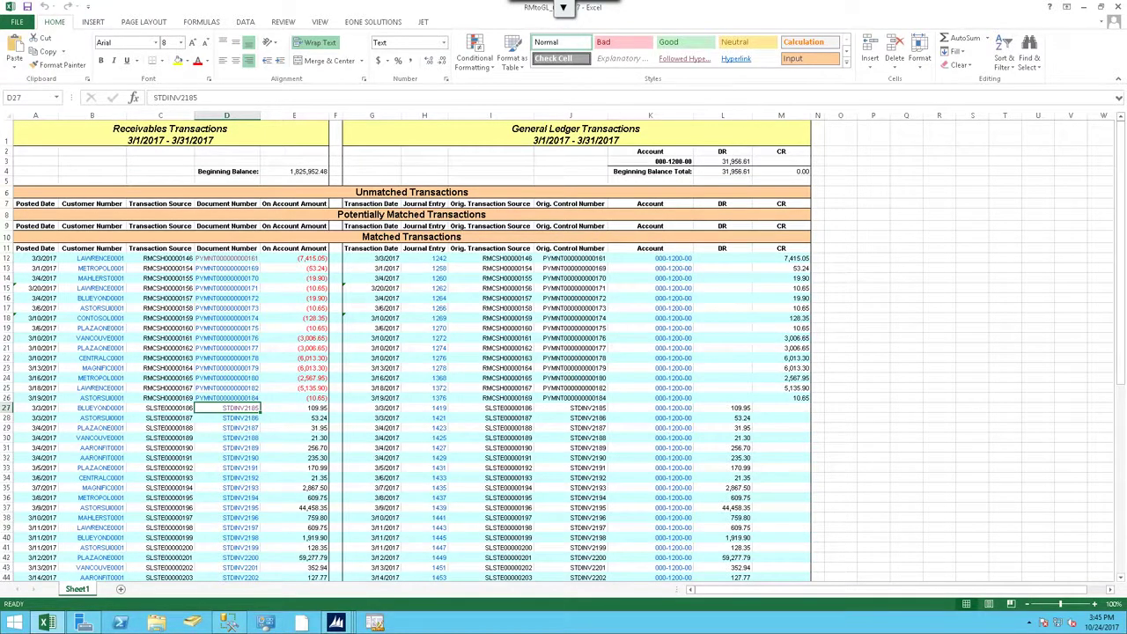
Step: Open journal entry 1242 from its General Ledger link in row 12 and move the Journal Entry Inquiry window clear of the receivables columns
click(439, 260)
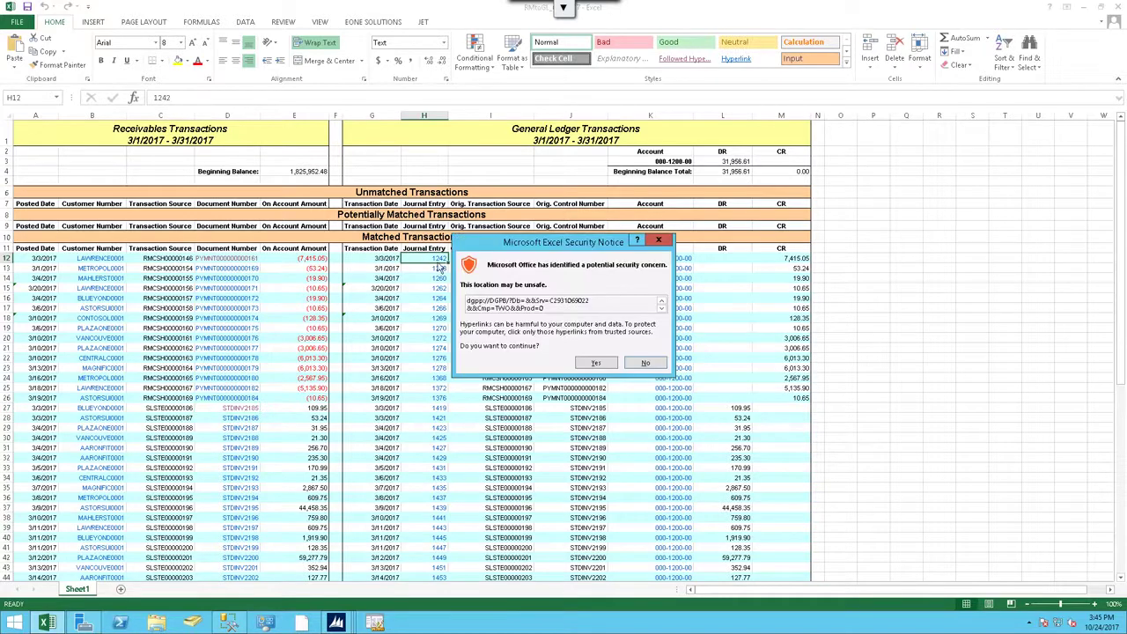
click(596, 363)
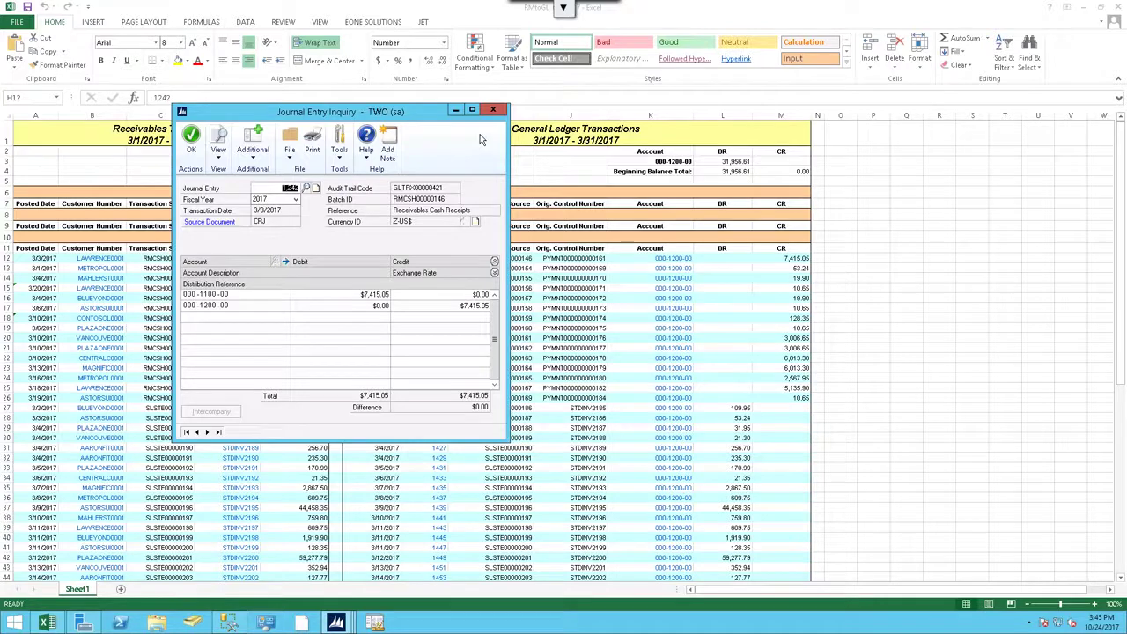
drag(413, 115, 544, 137)
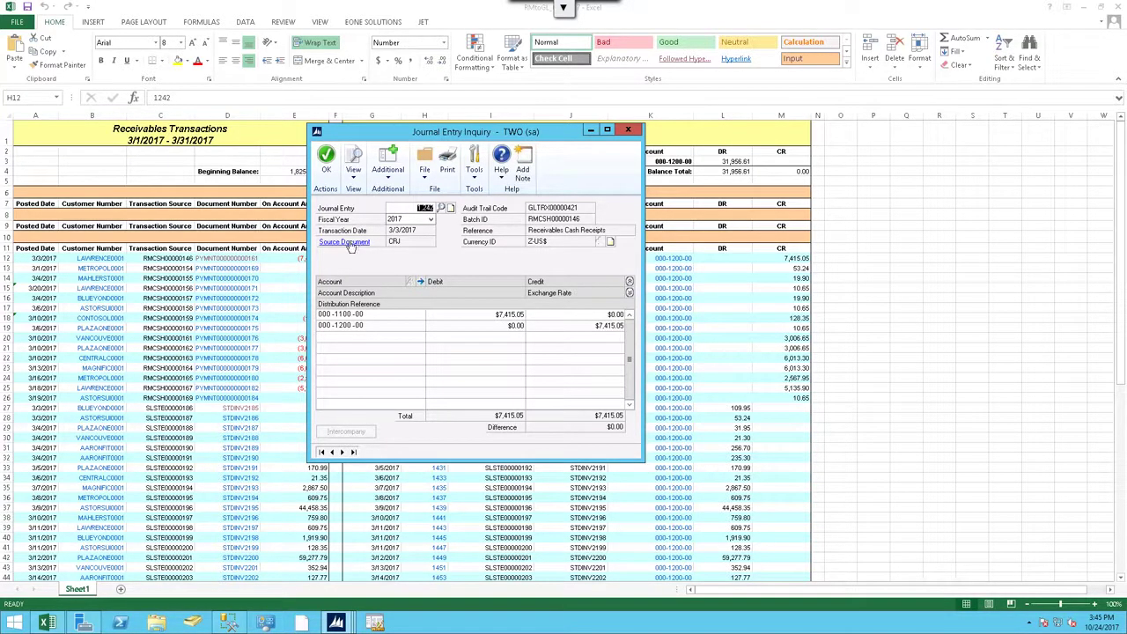
Step: Open the source document of journal entry 1242, close its receipt zoom, and close the sales invoice zoom beneath
click(350, 247)
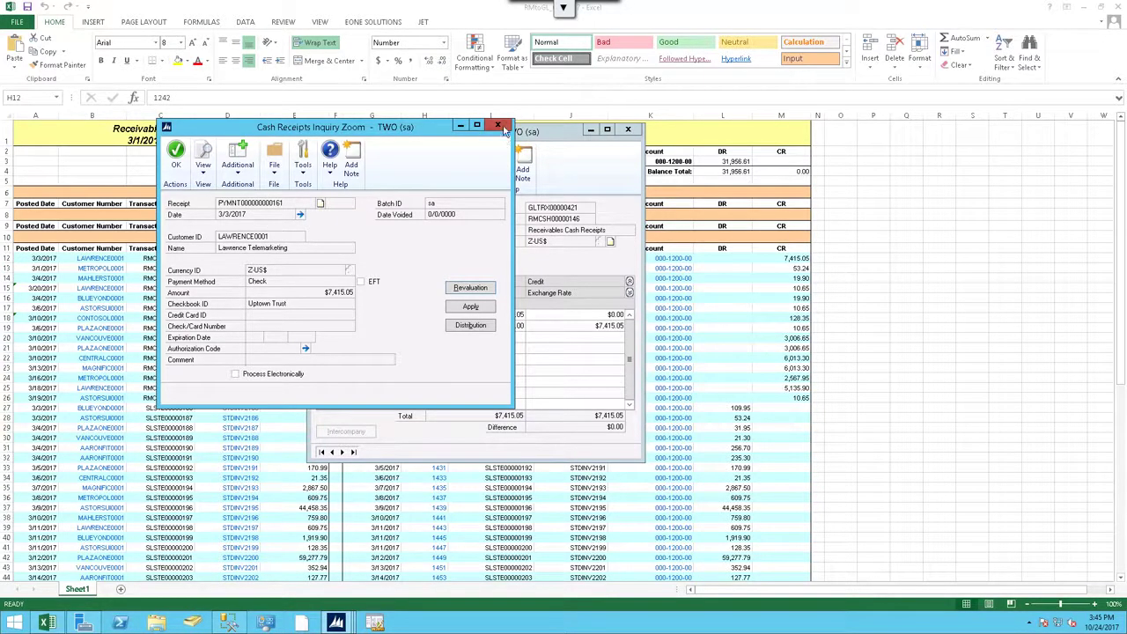
click(498, 126)
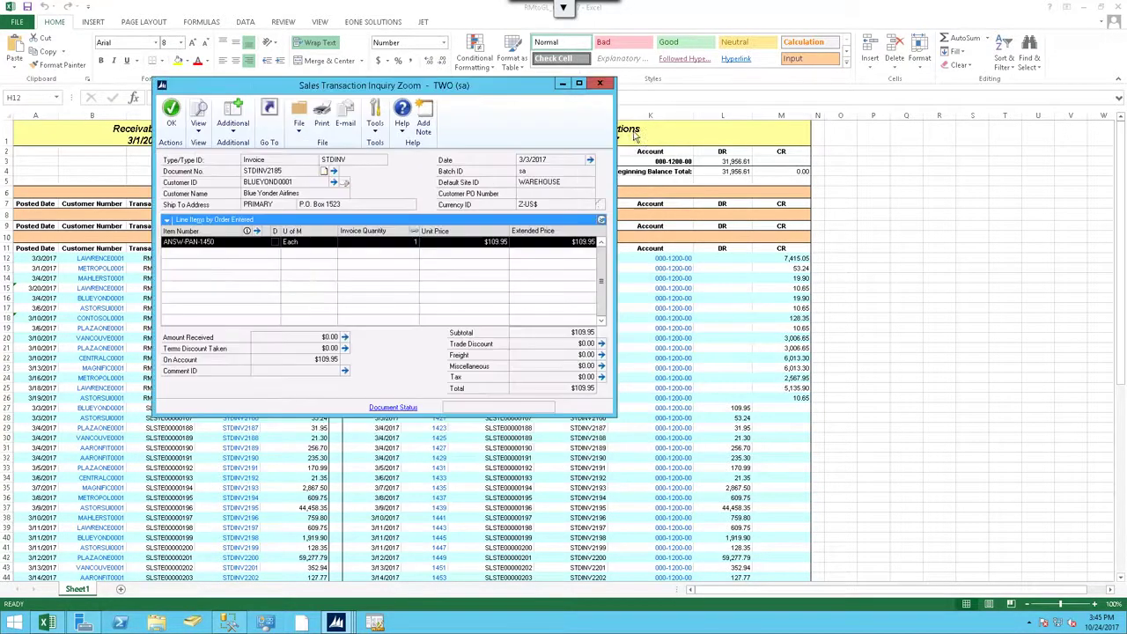
click(601, 85)
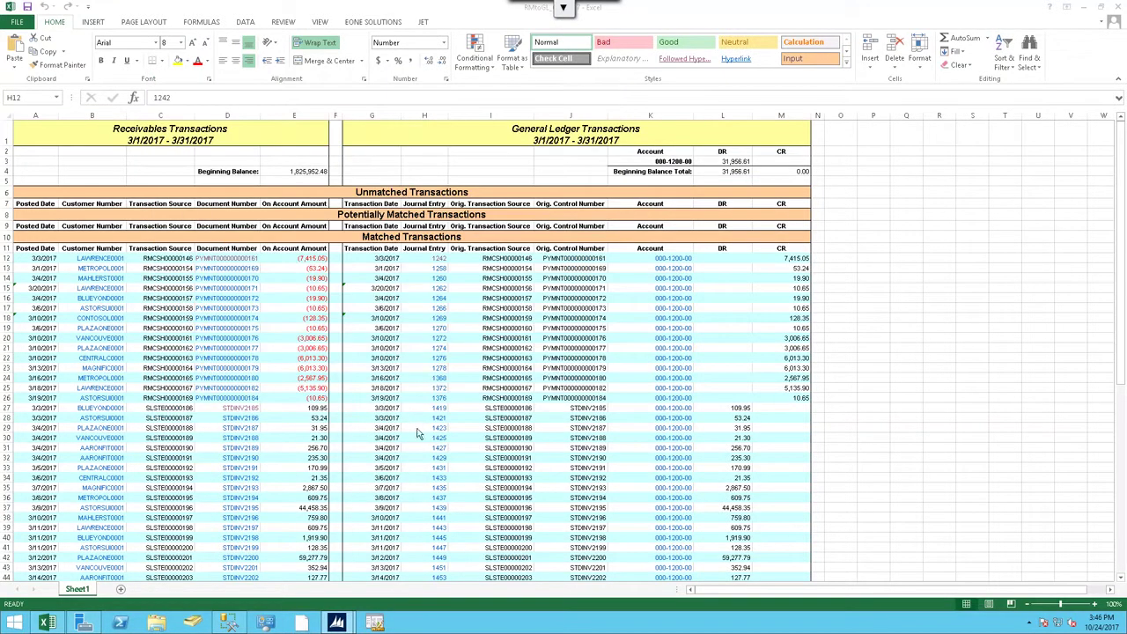
Step: Bring back the Reconcile to GL window and save the March 2017 receivables reconciliation
mouse_move(374, 622)
click(393, 586)
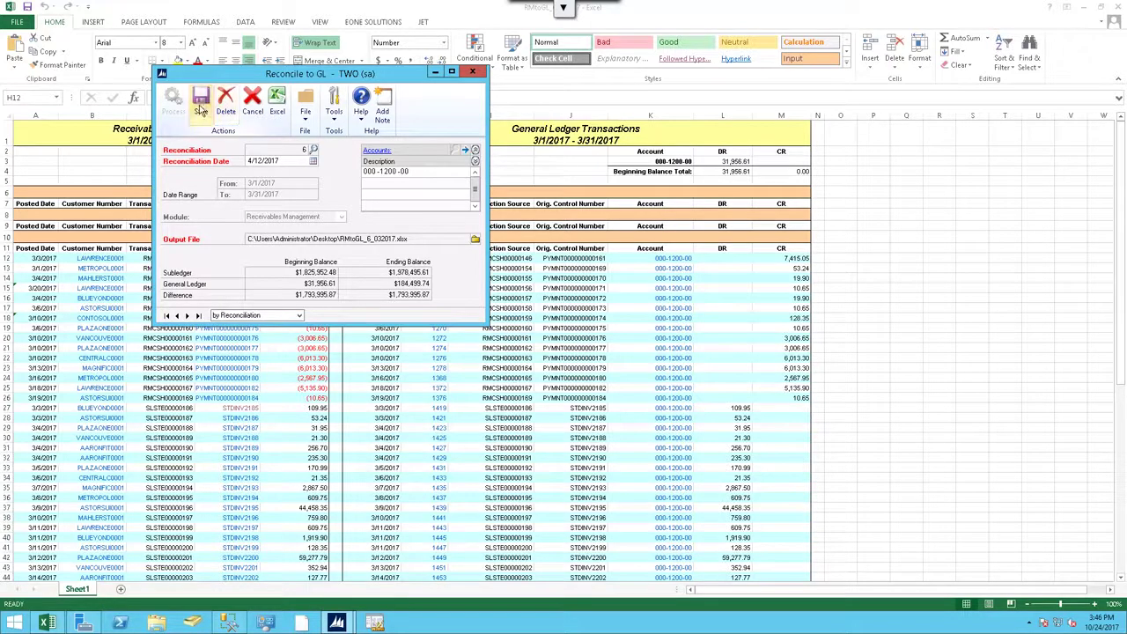
click(203, 105)
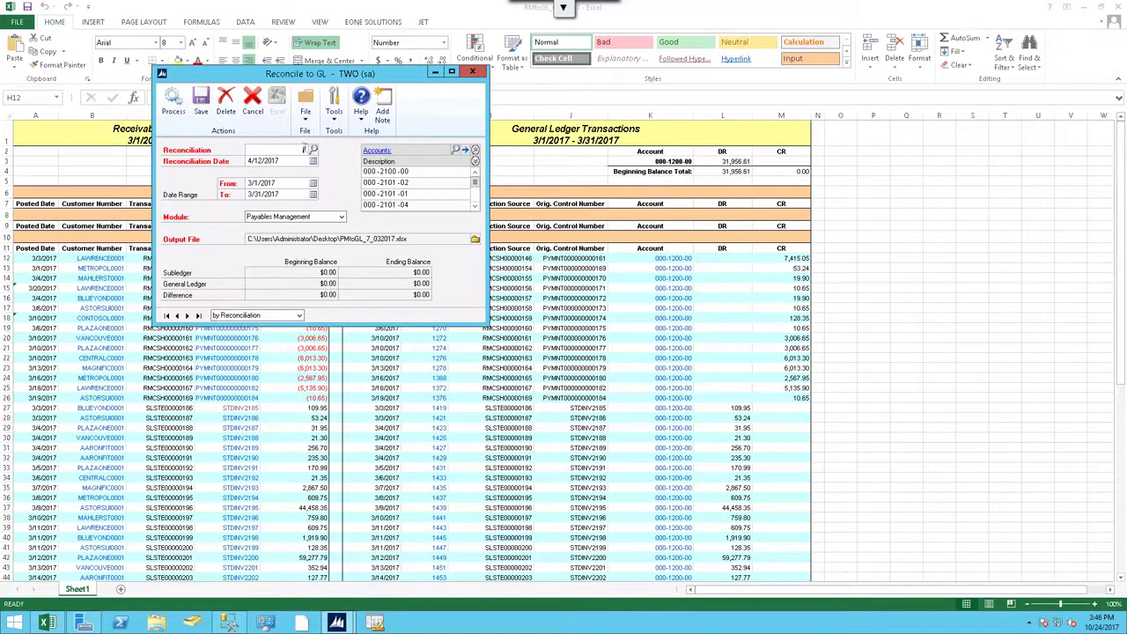
Step: Set the new reconciliation's module to Payables Management and process it for 3/1/2017 to 3/31/2017
click(341, 217)
click(312, 236)
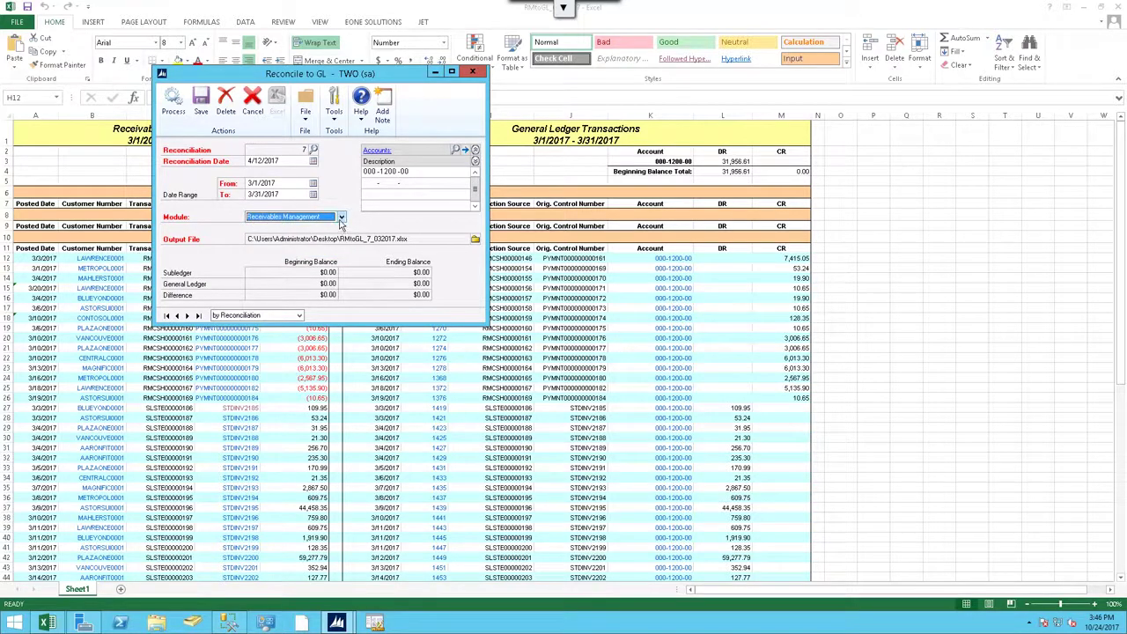
click(341, 216)
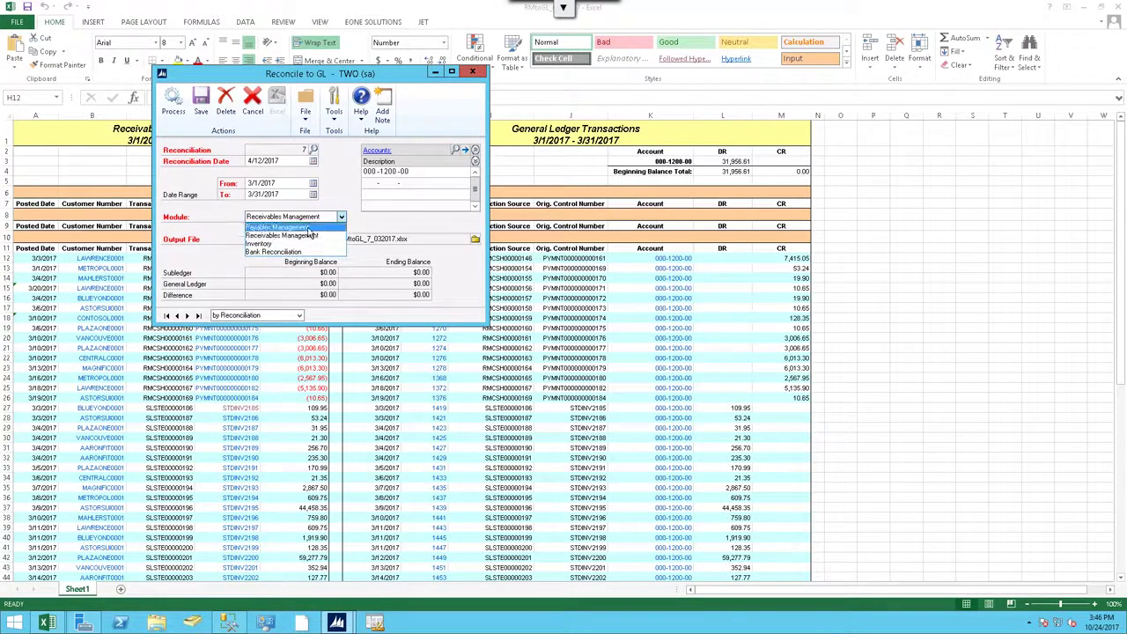
click(315, 228)
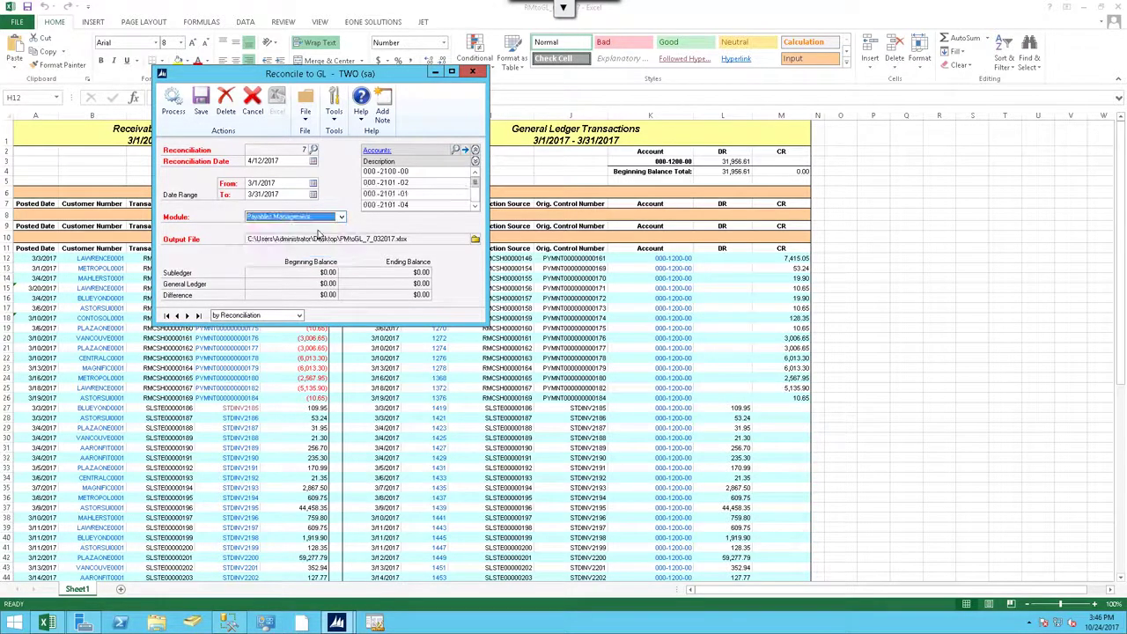
click(174, 104)
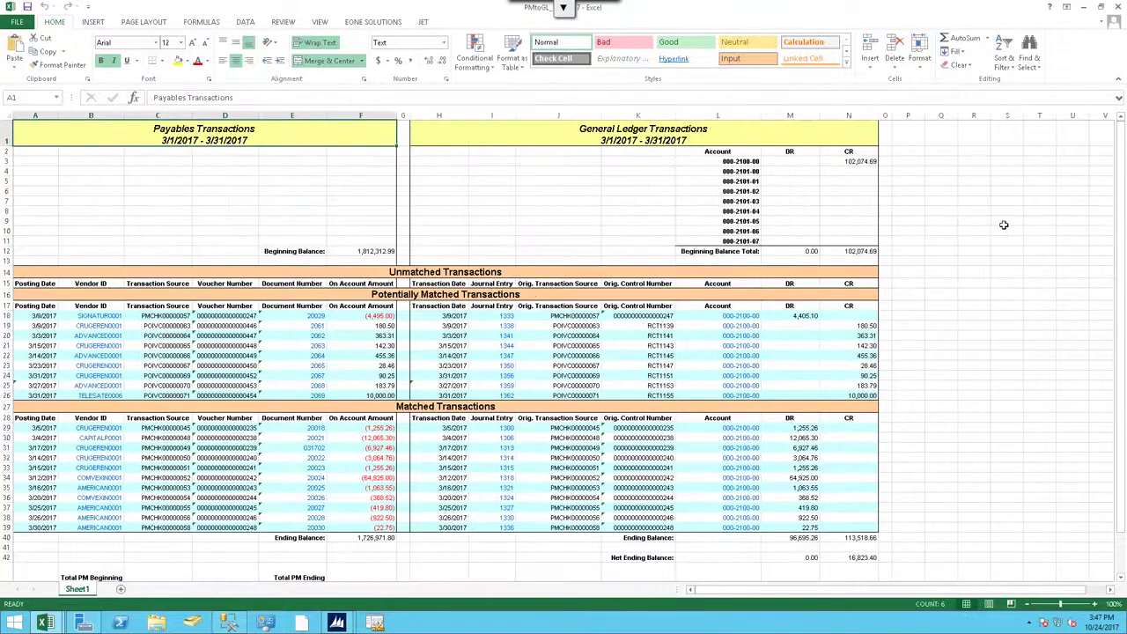
Step: Examine the payables accounts and their beginning debit and credit balances in the General Ledger section
click(742, 162)
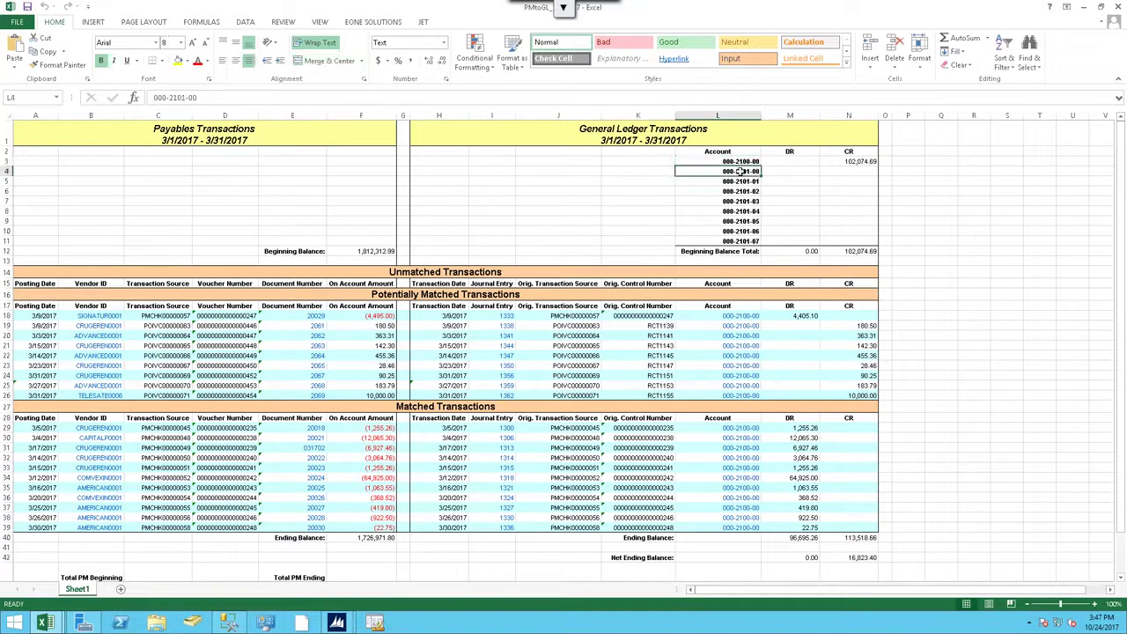
key(Down)
key(Down)
key(Down)
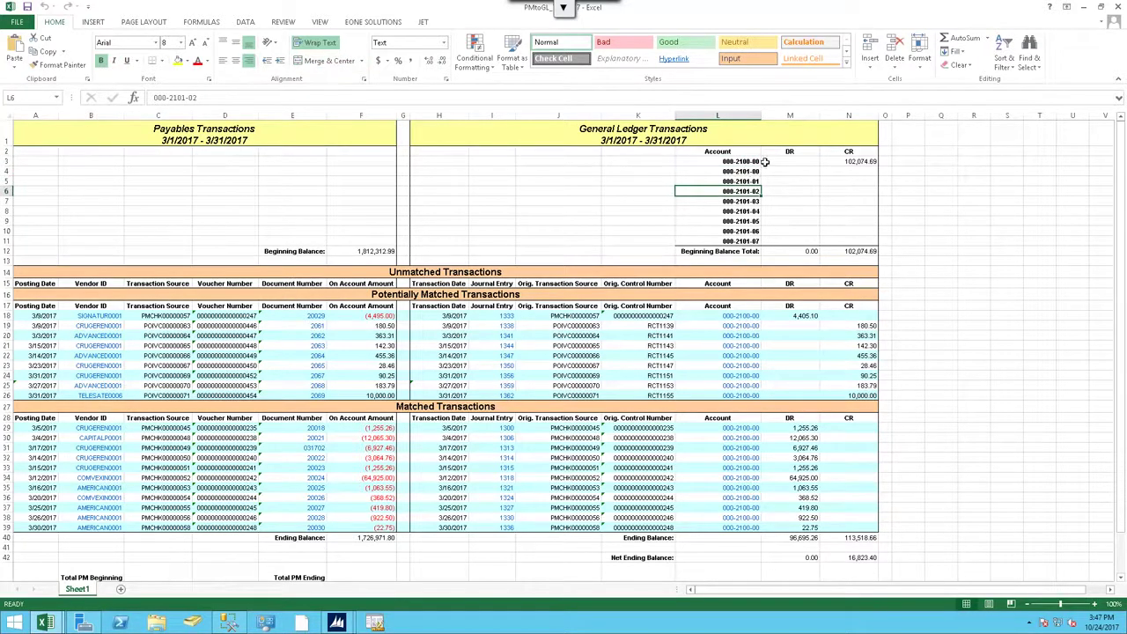
click(743, 162)
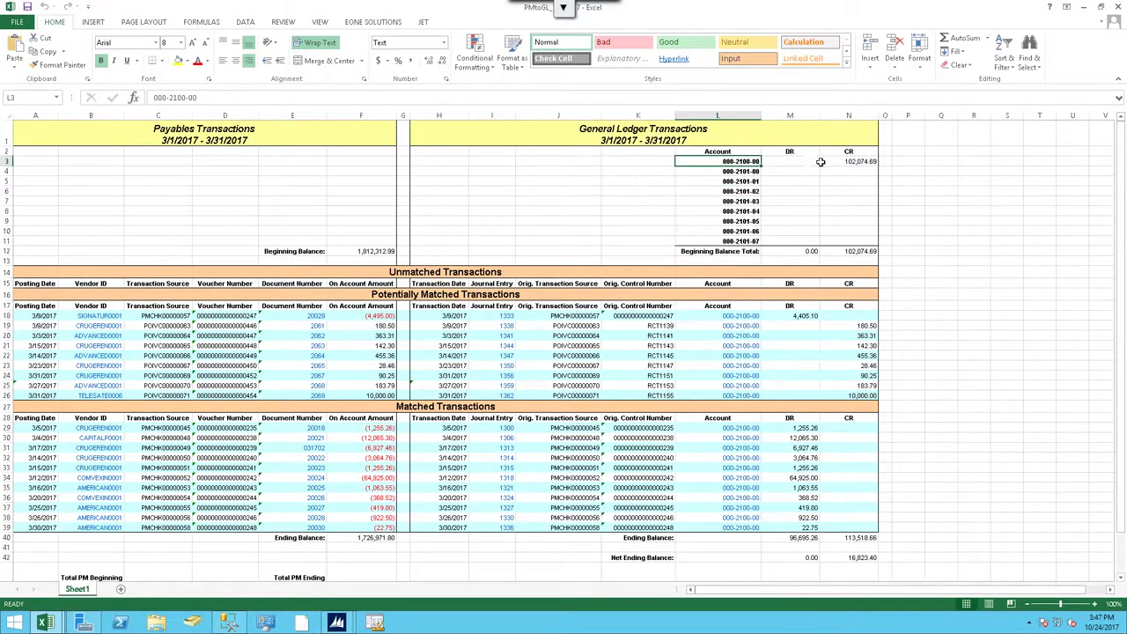
click(797, 162)
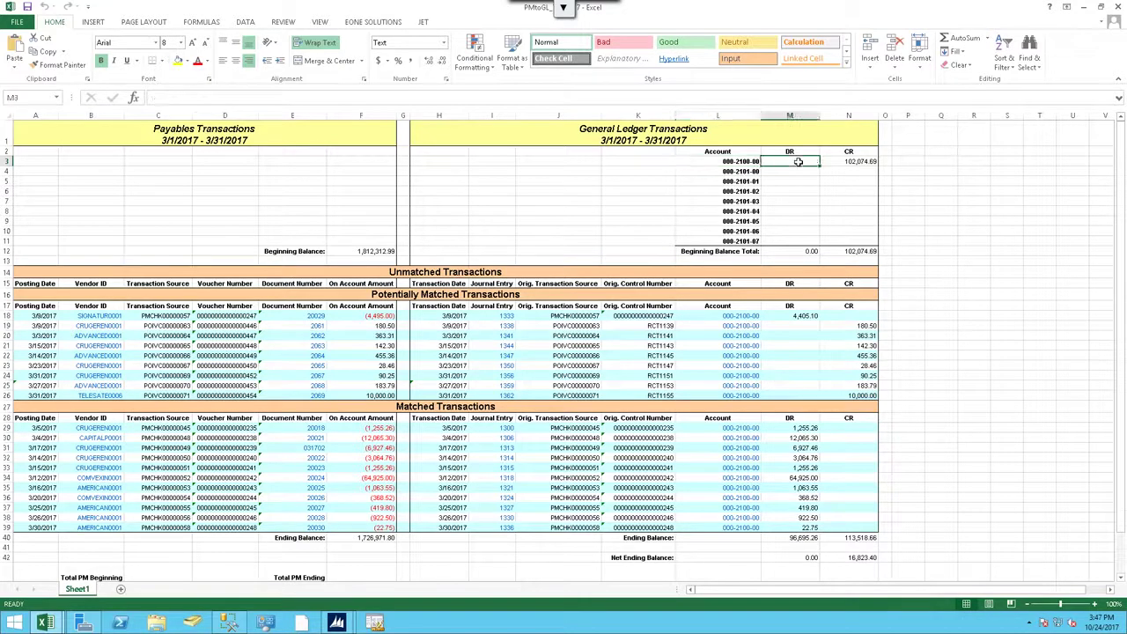
click(738, 162)
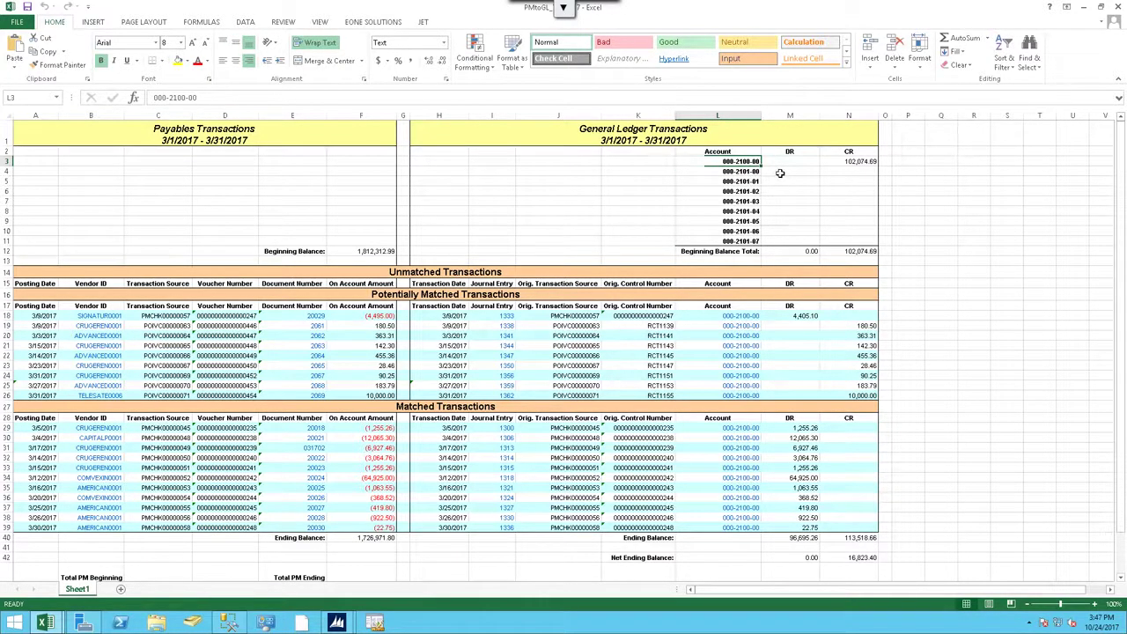
click(780, 172)
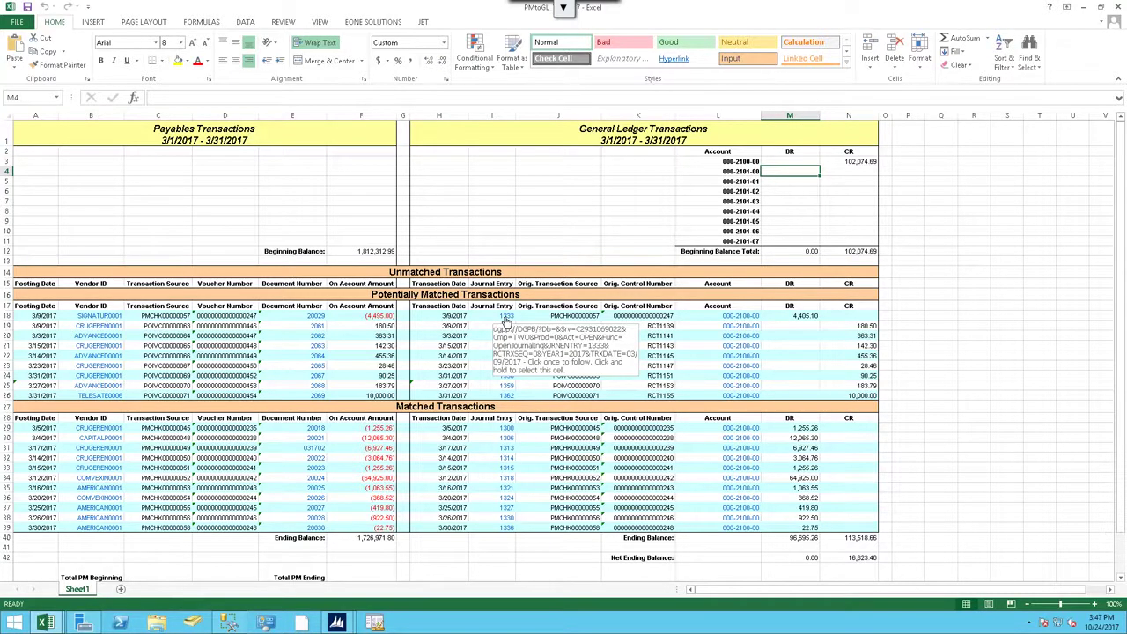
Step: Open journal entry 1333 from row 18, allowing the link, and drill through its source document to the payment's distributions
click(506, 319)
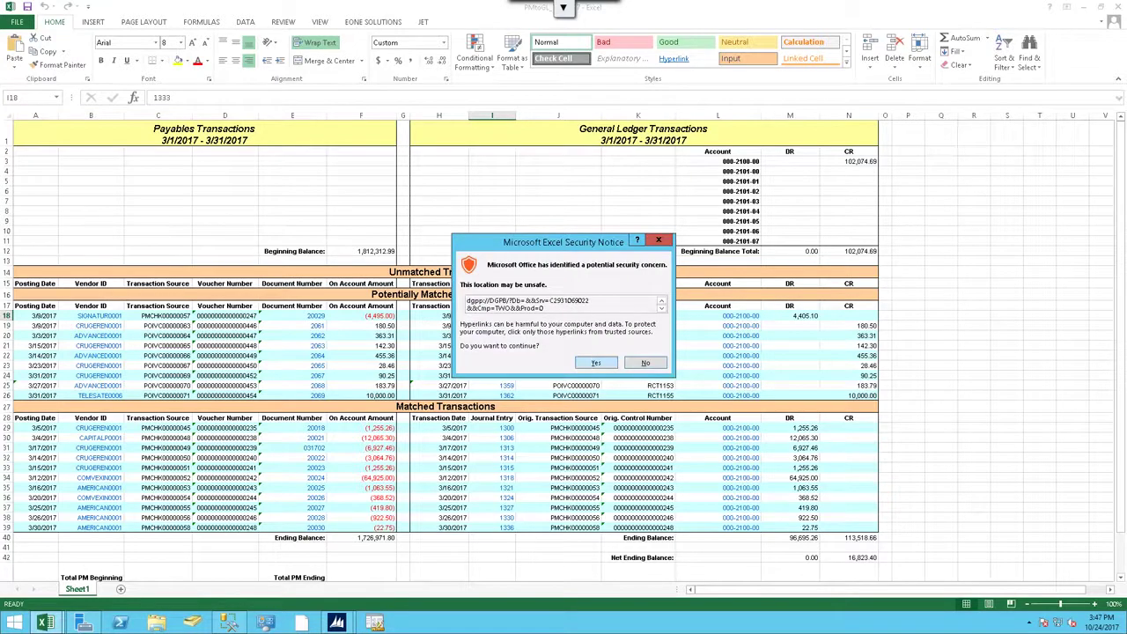
click(593, 362)
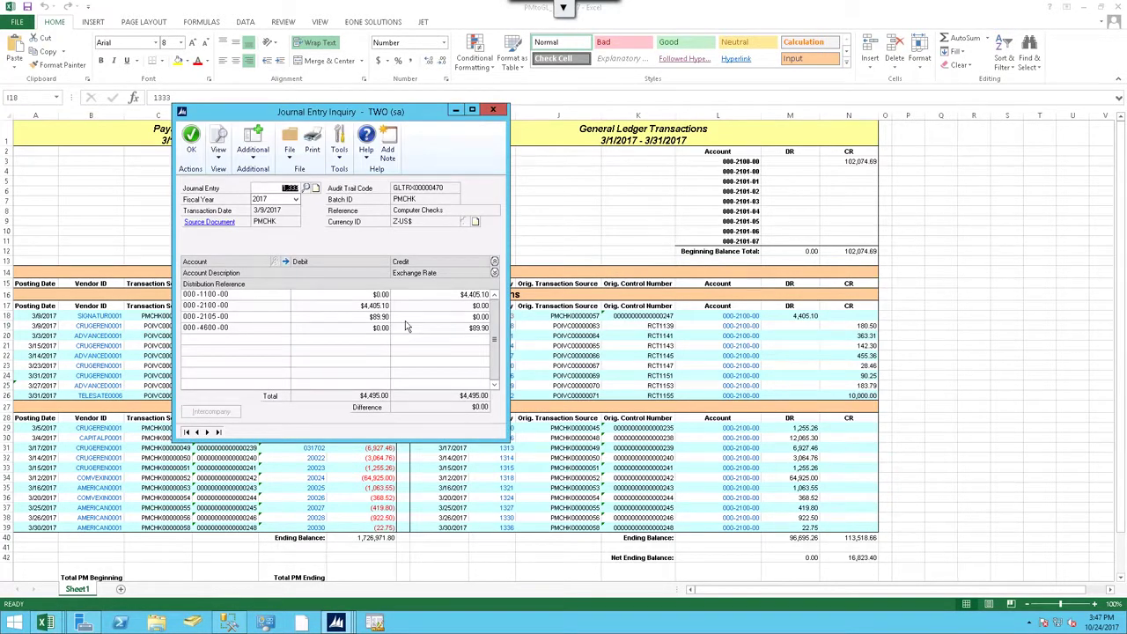
click(211, 222)
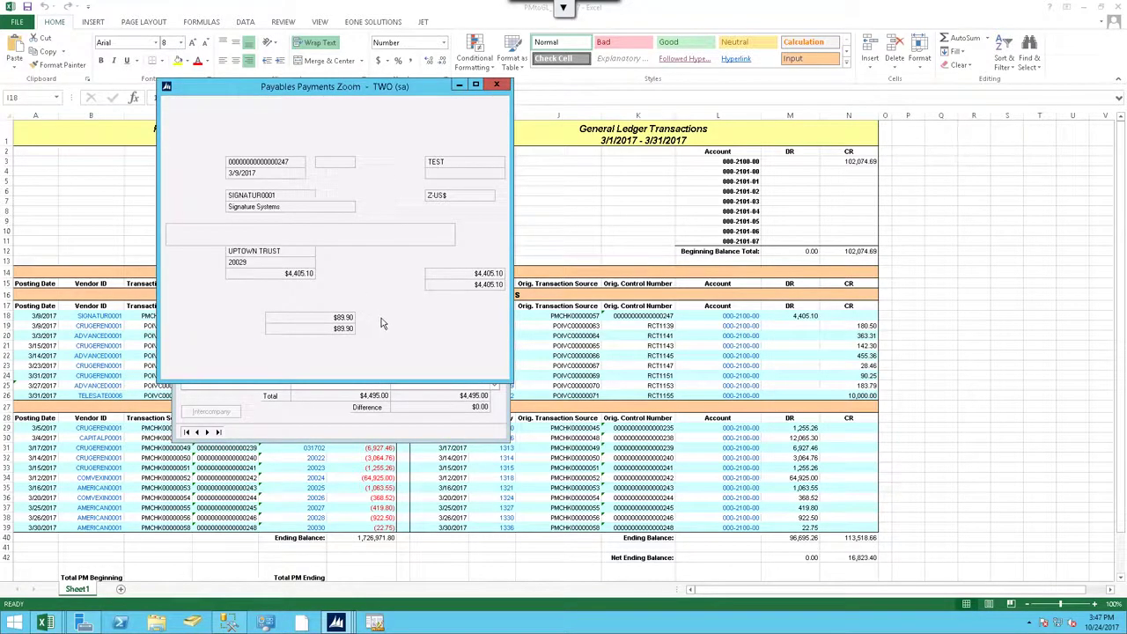
click(400, 353)
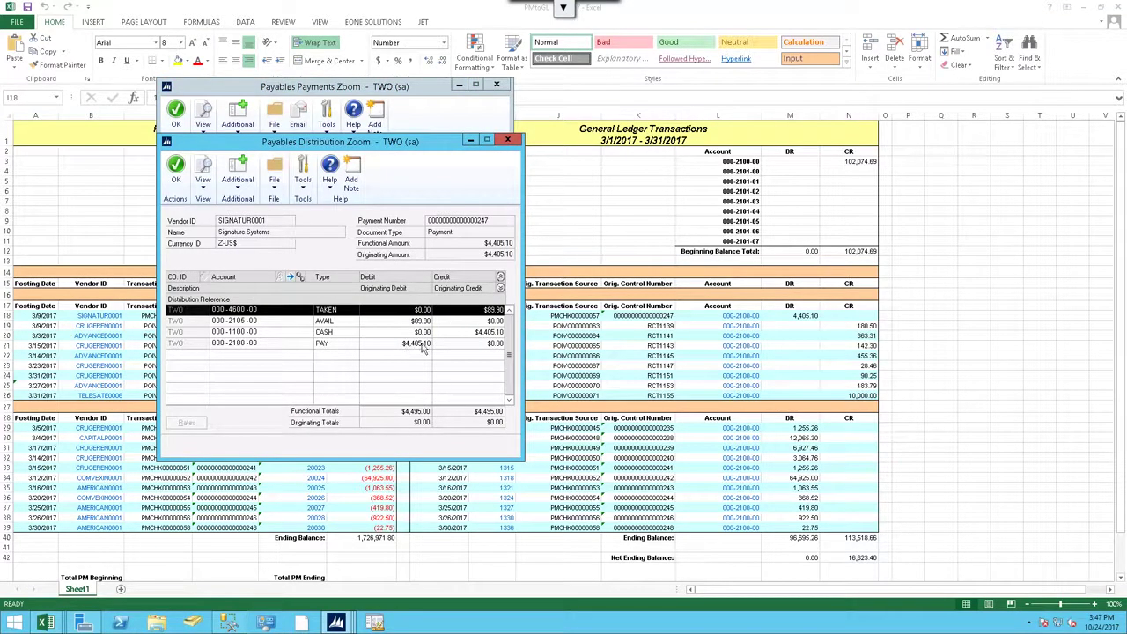
Step: Expand the payment's distribution details, inspect the Accounts Payable line, and close the distribution, payment and journal entry windows
click(417, 345)
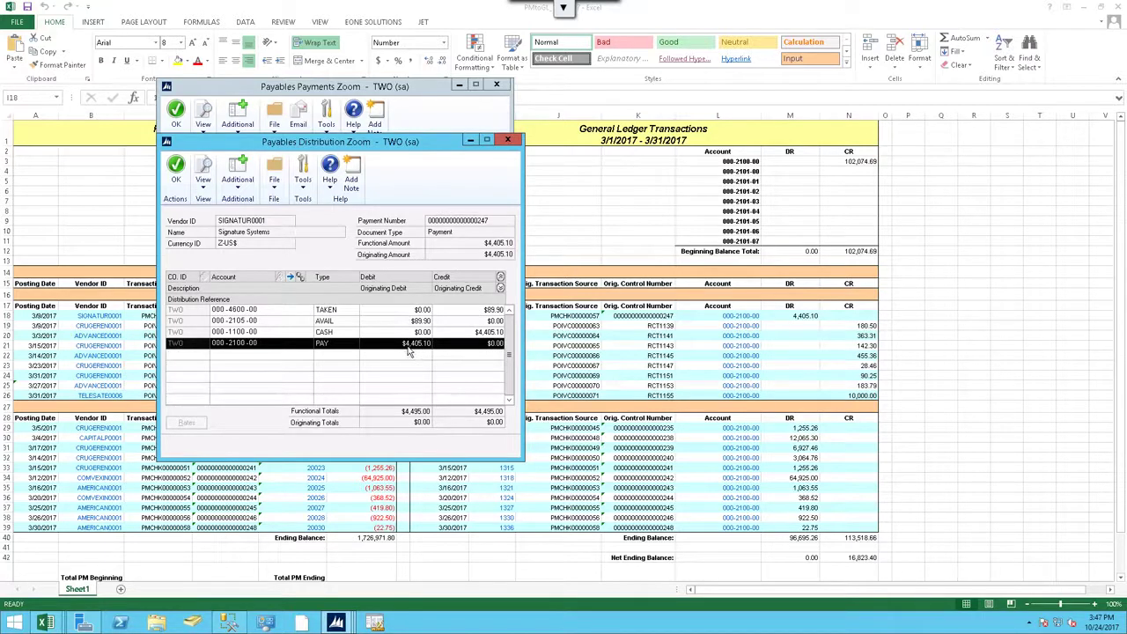
click(500, 288)
click(298, 390)
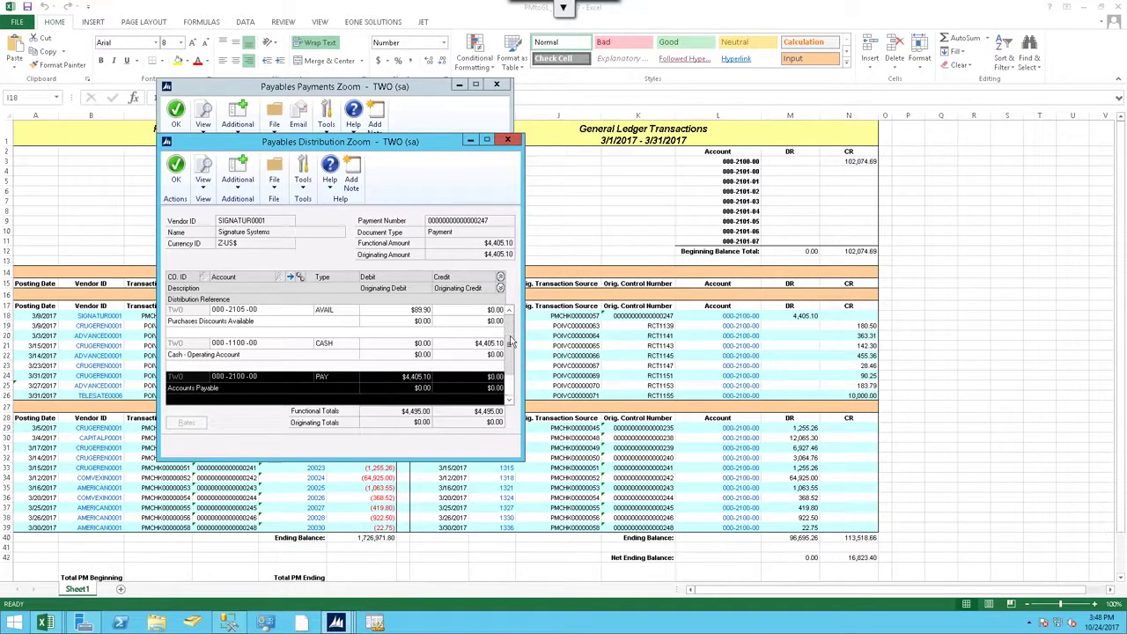
click(507, 139)
click(497, 86)
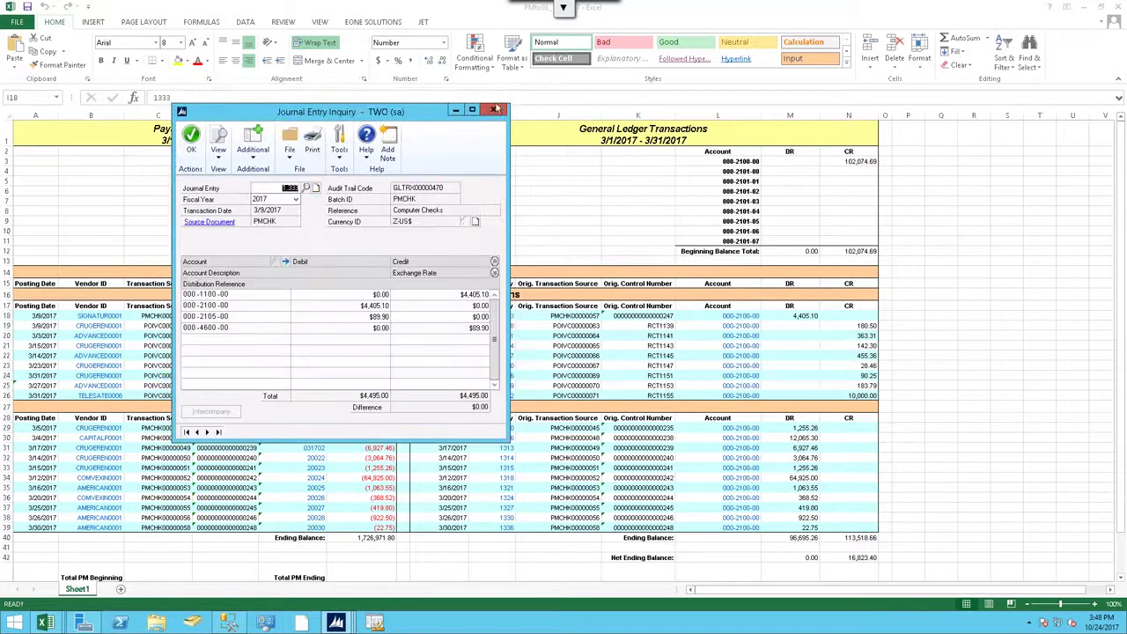
click(495, 109)
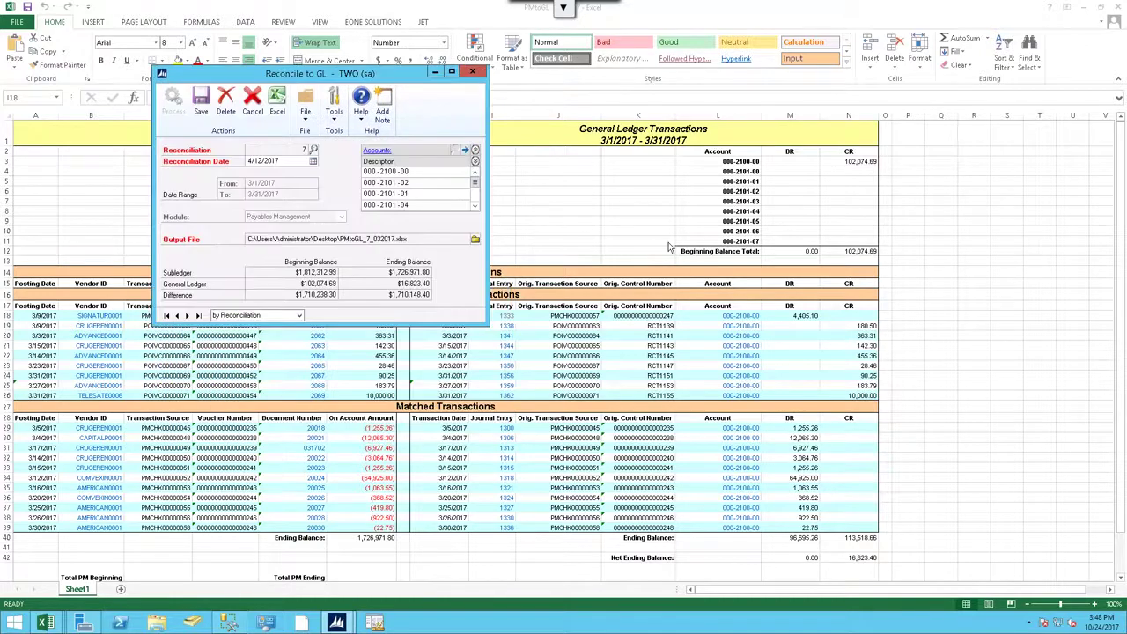
Step: Close and reopen Reconcile to GL, and process another Payables Management reconciliation for March 2017
click(473, 71)
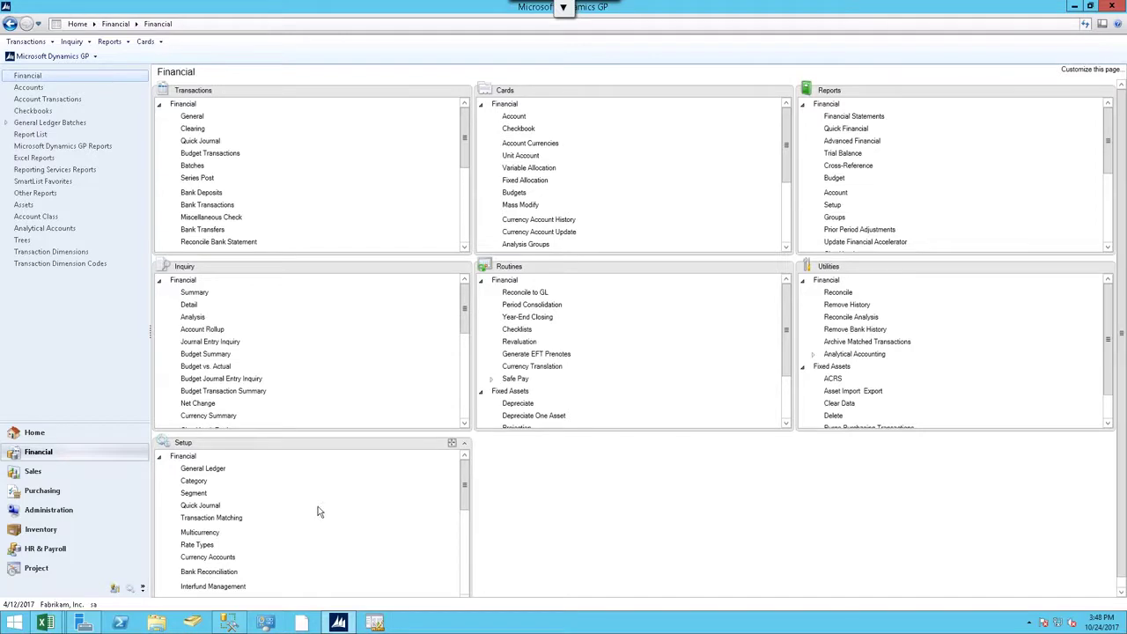
click(525, 292)
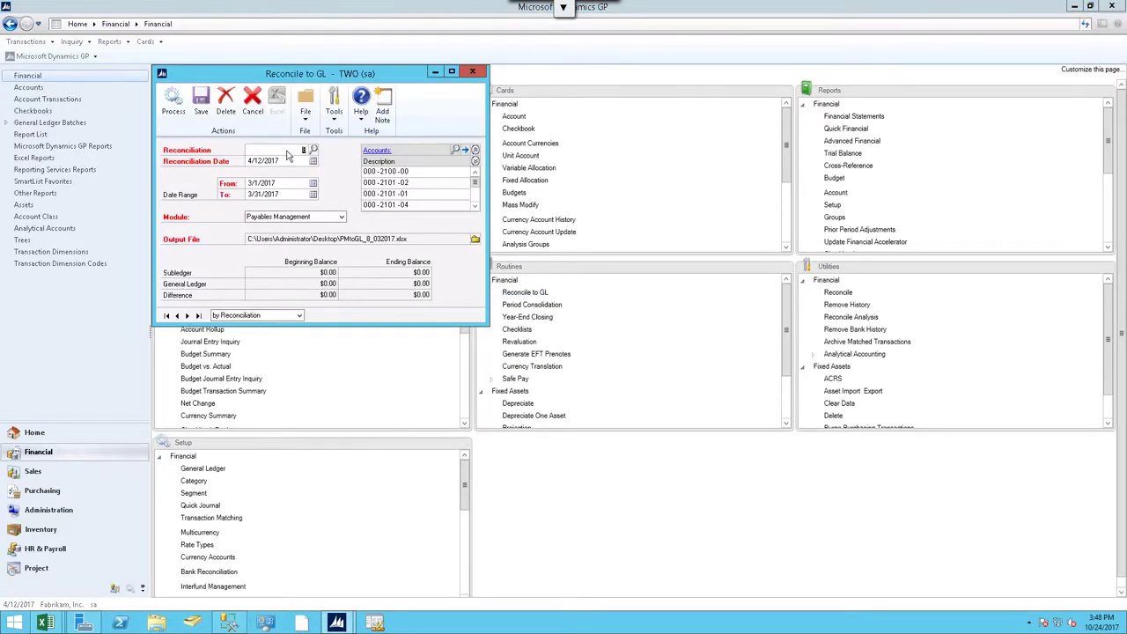
click(174, 106)
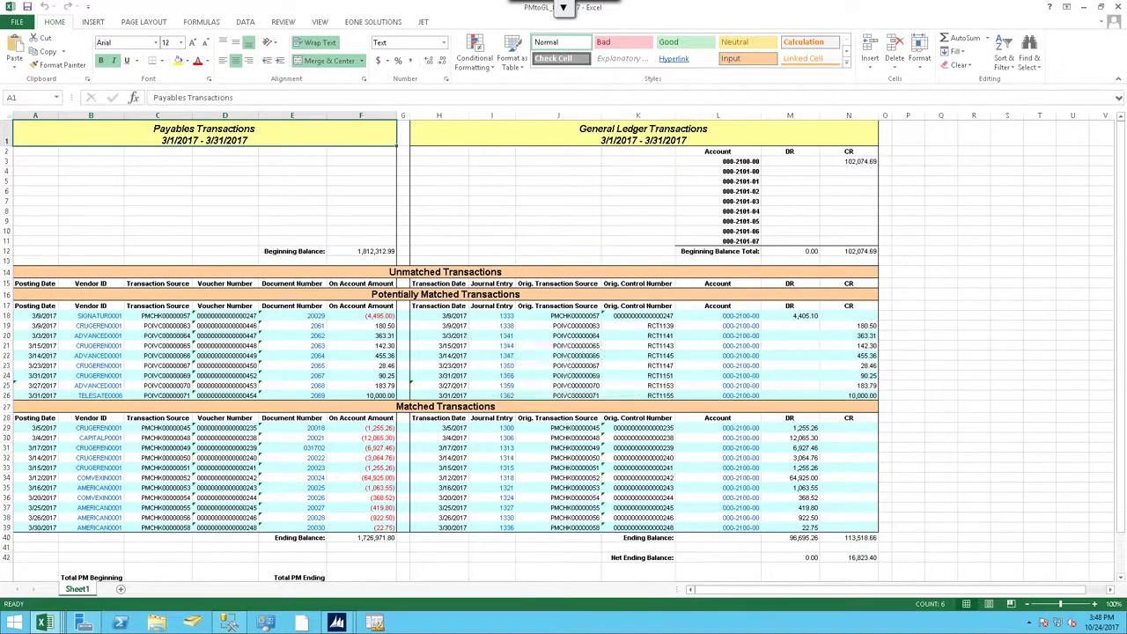
Step: Check the on-account amount in row 18 and the beginning and ending differences below the matched payables transactions
click(366, 316)
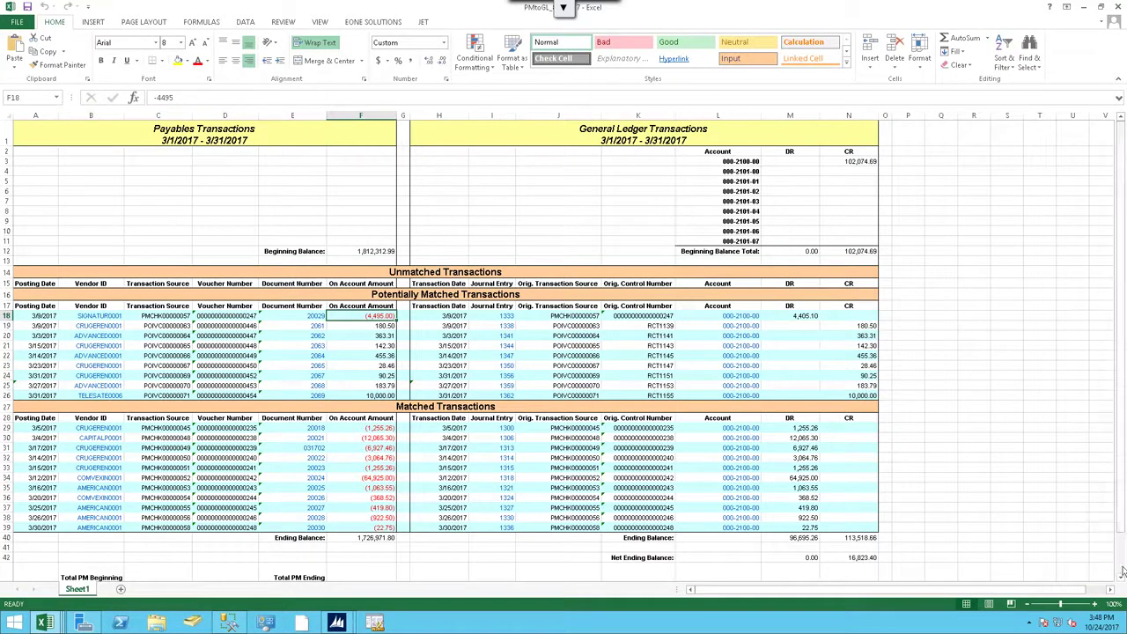
drag(1122, 579, 1122, 578)
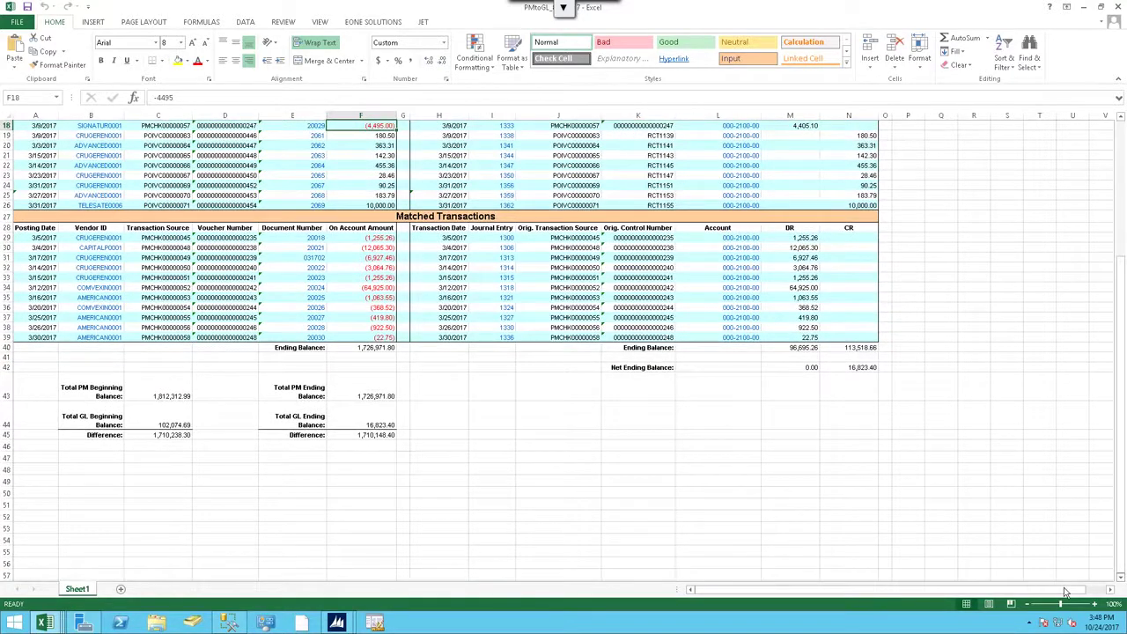
click(169, 446)
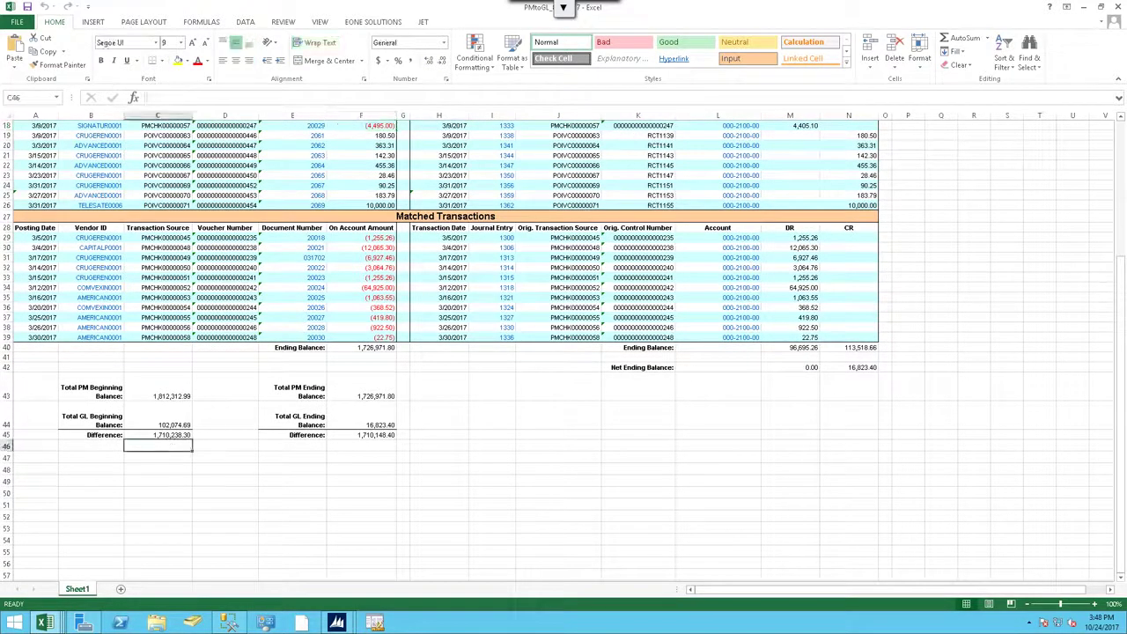
click(170, 435)
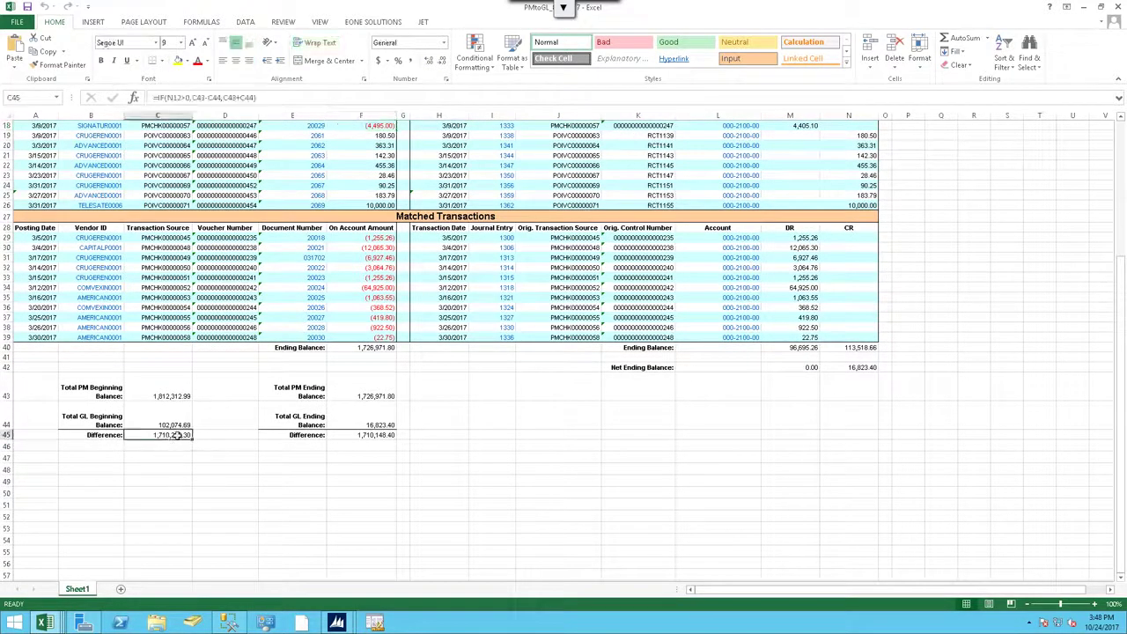
click(381, 431)
click(444, 435)
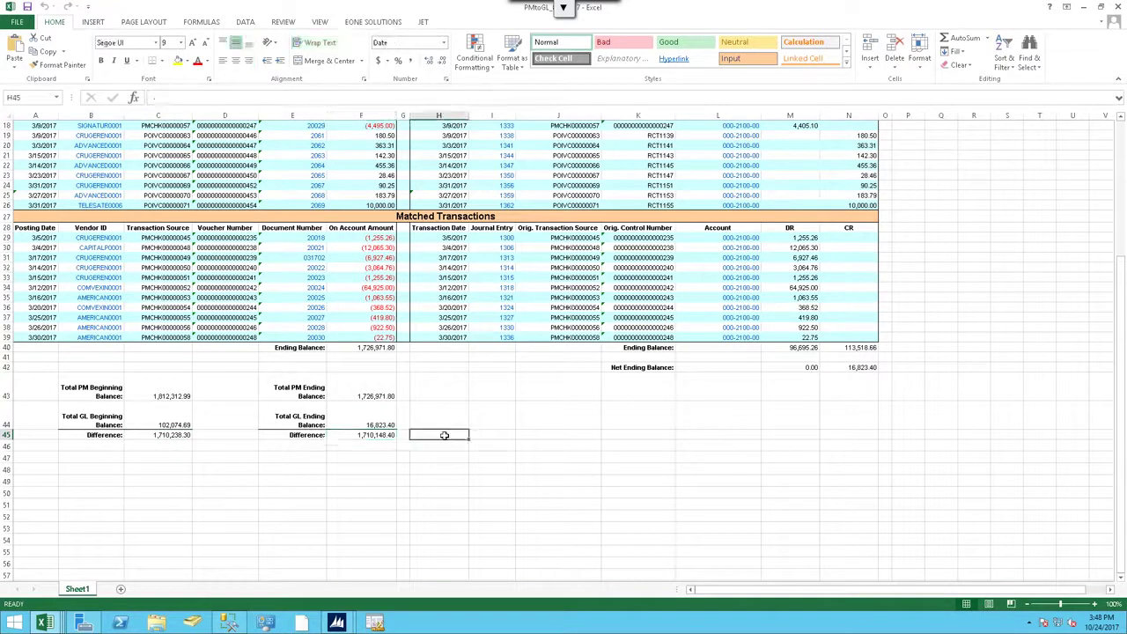
Step: Examine how the PM and GL beginning balances in C43 and C44 produce the difference in C45
click(157, 444)
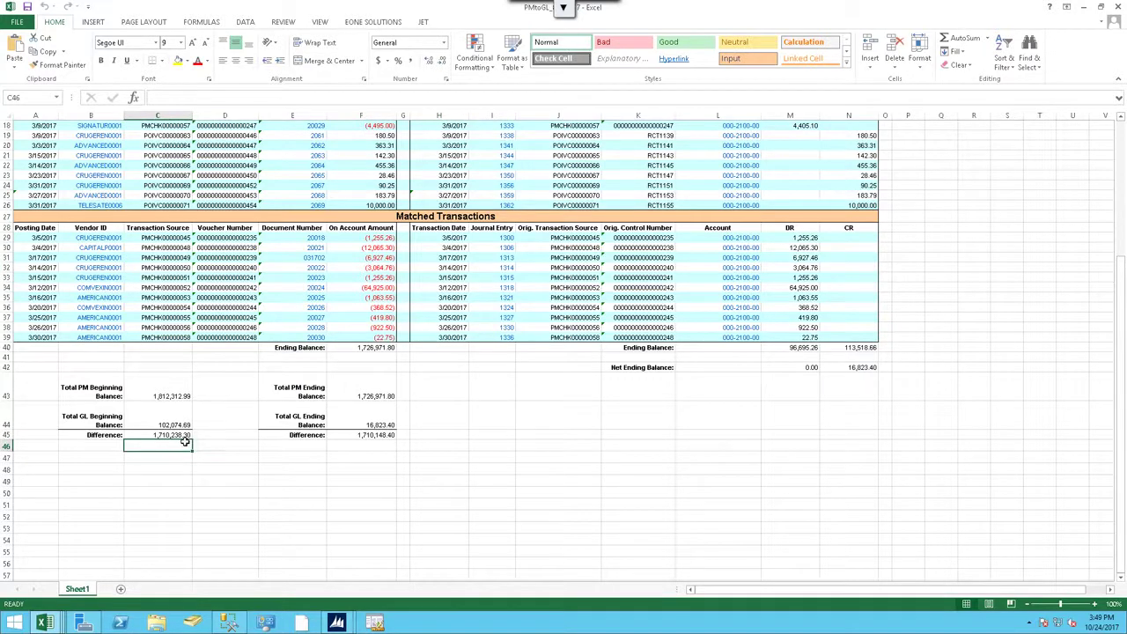
click(160, 387)
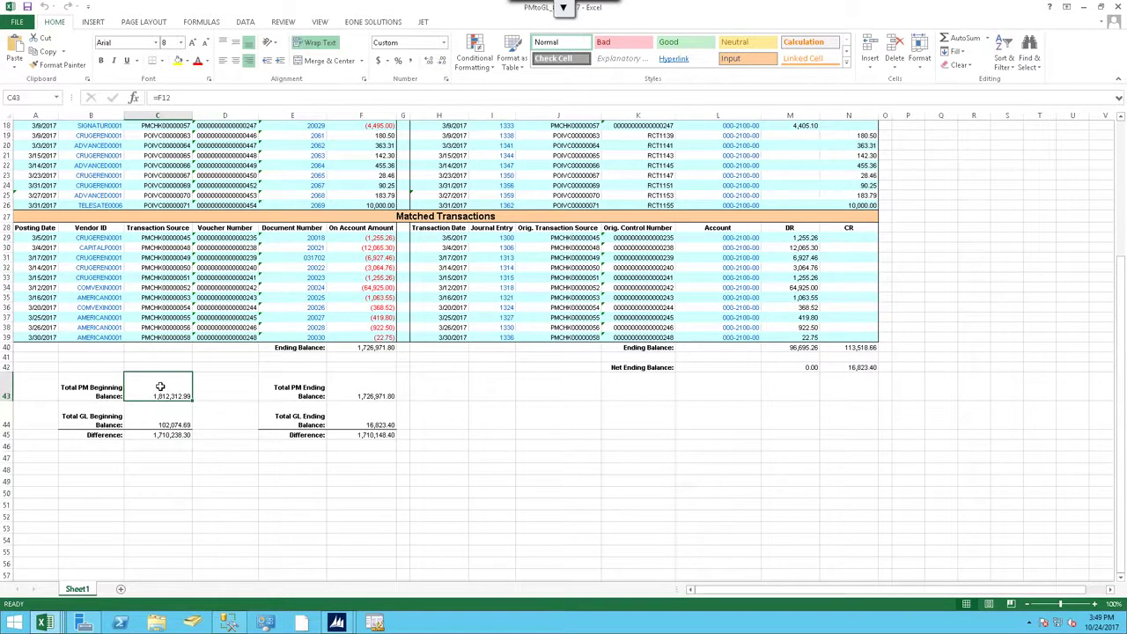
click(159, 418)
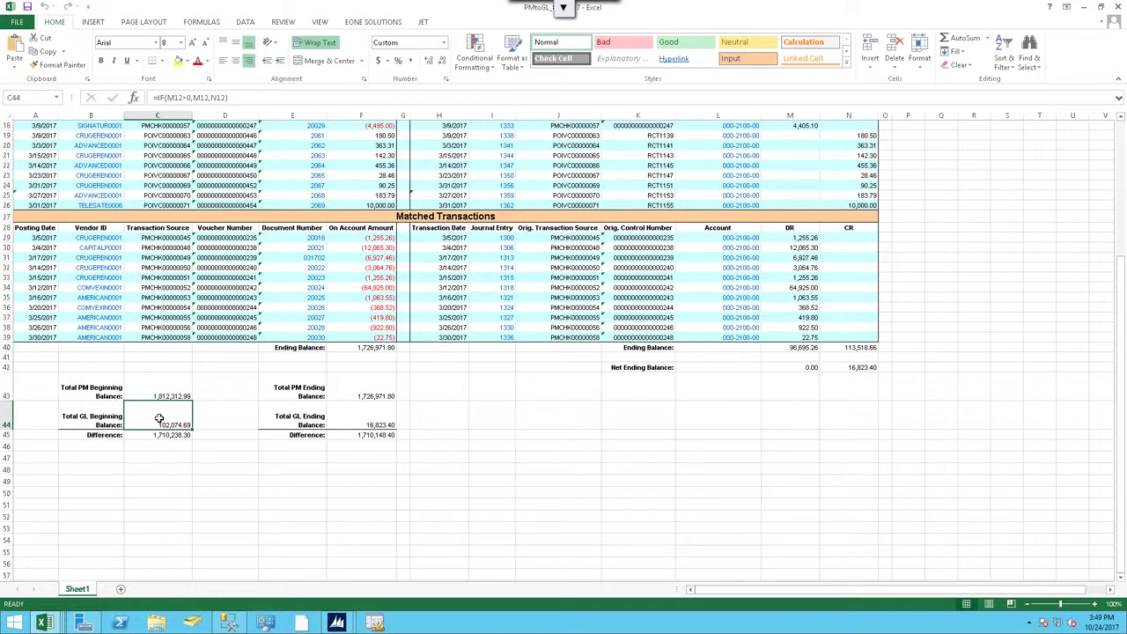
click(161, 434)
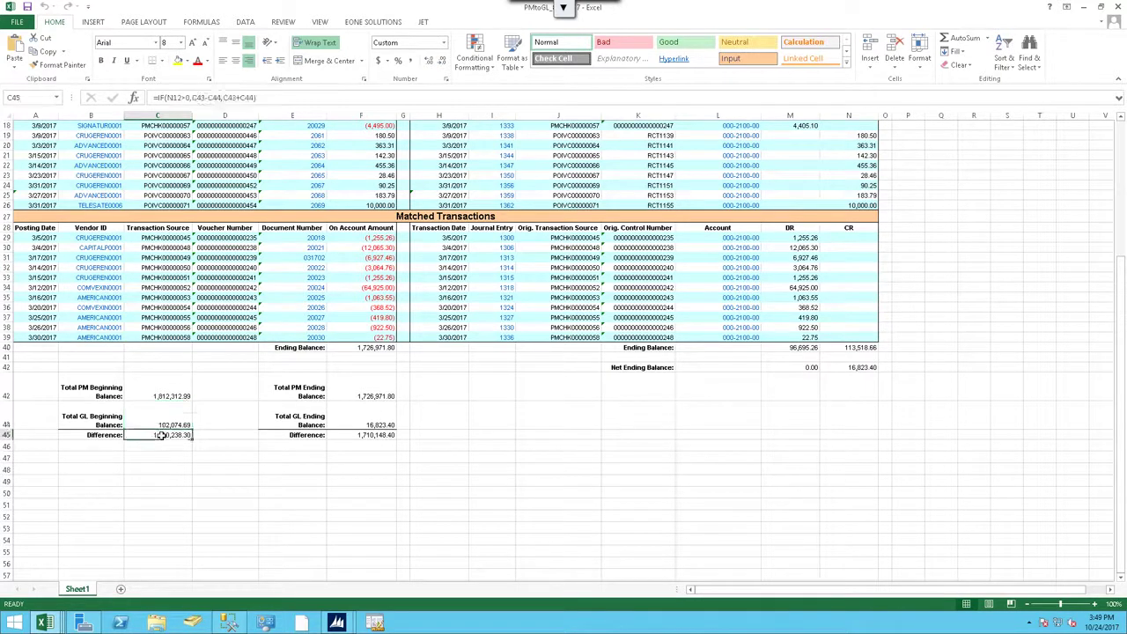
Step: Examine the PM and GL ending balances in F43 and F44 and the ending difference below them
click(358, 392)
click(361, 422)
click(363, 444)
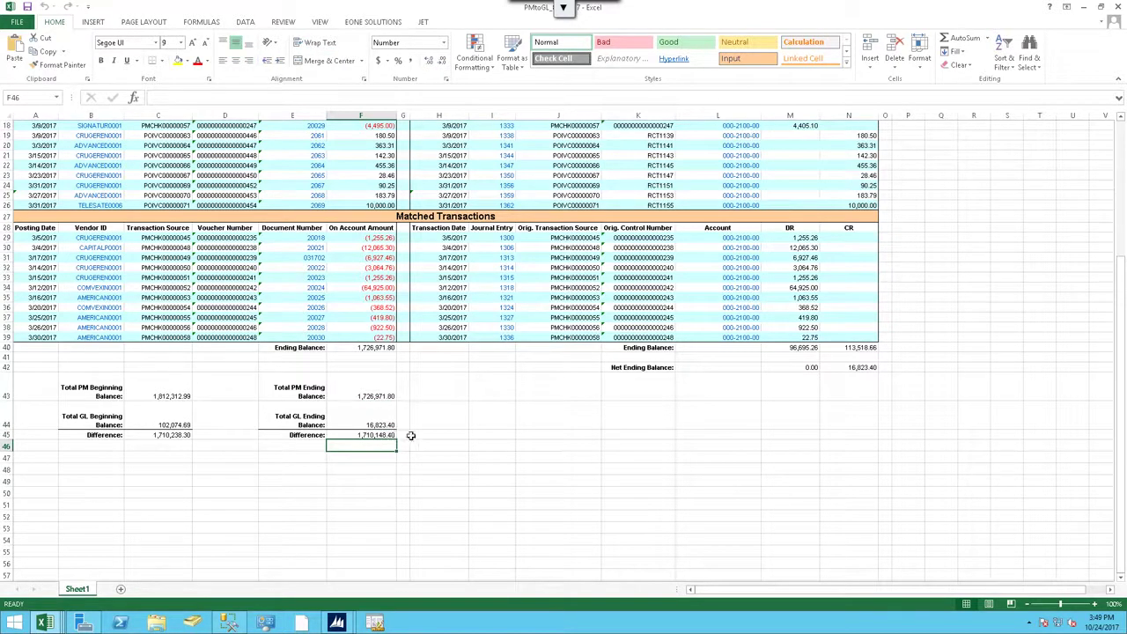
Step: Subtract the ending difference from the beginning difference in H45 with =C45-F45, and apply the Accounting number format
click(422, 435)
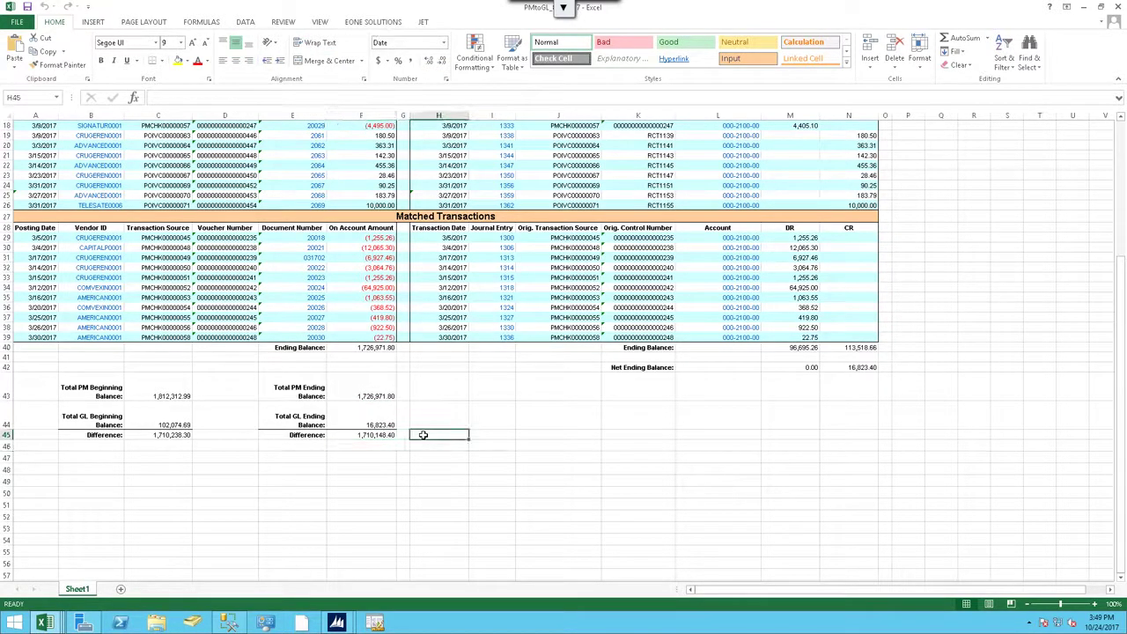
text(=)
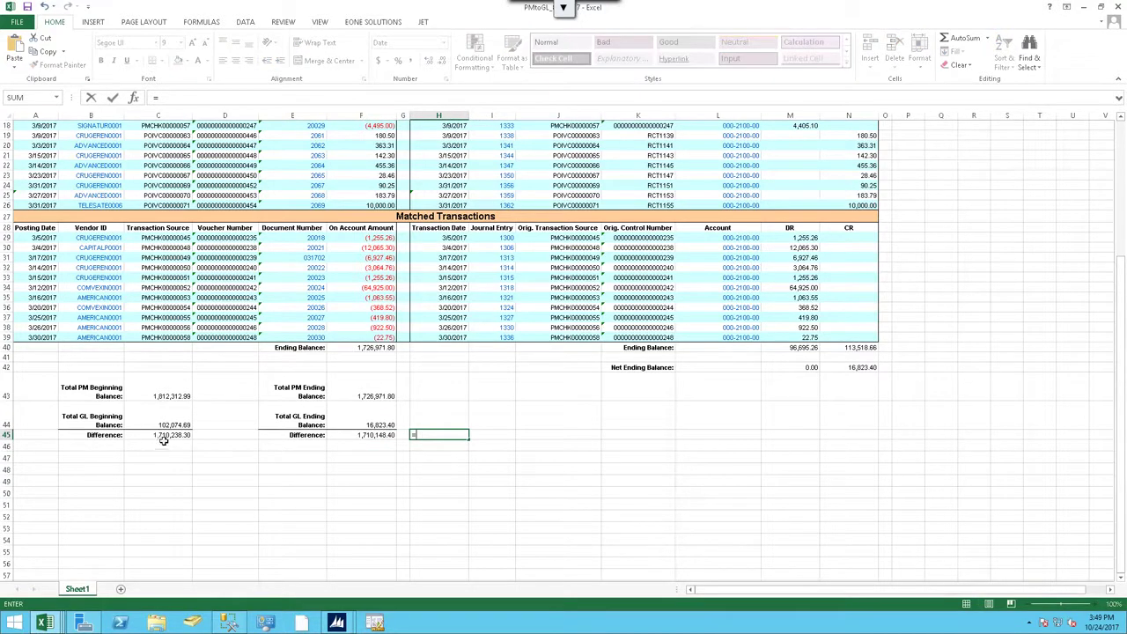
click(159, 435)
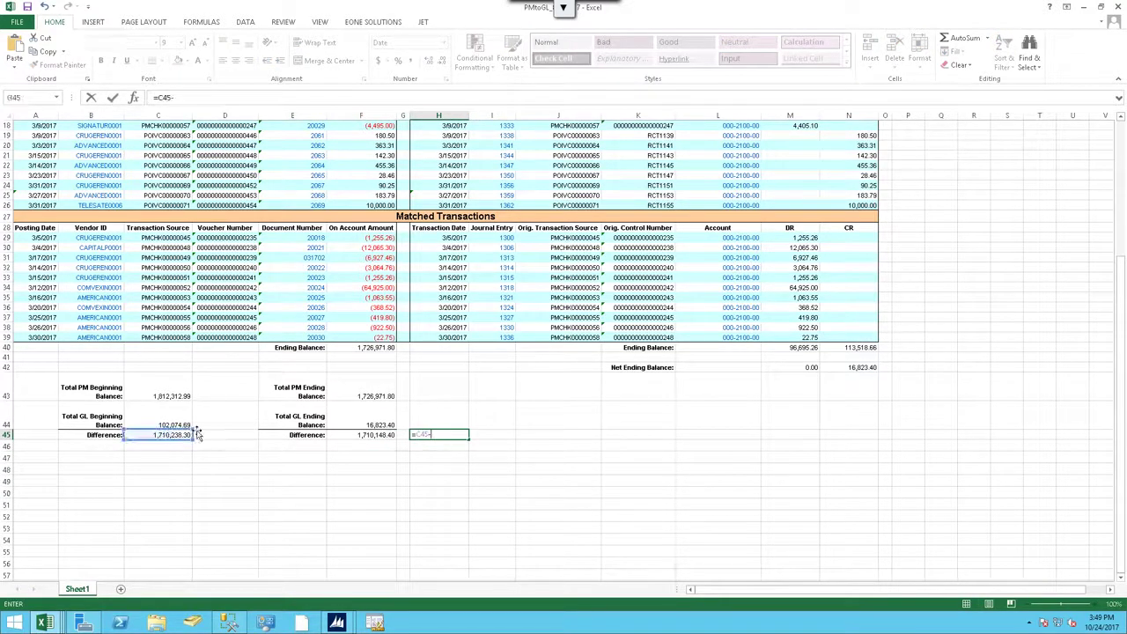
text(-)
click(386, 435)
key(Return)
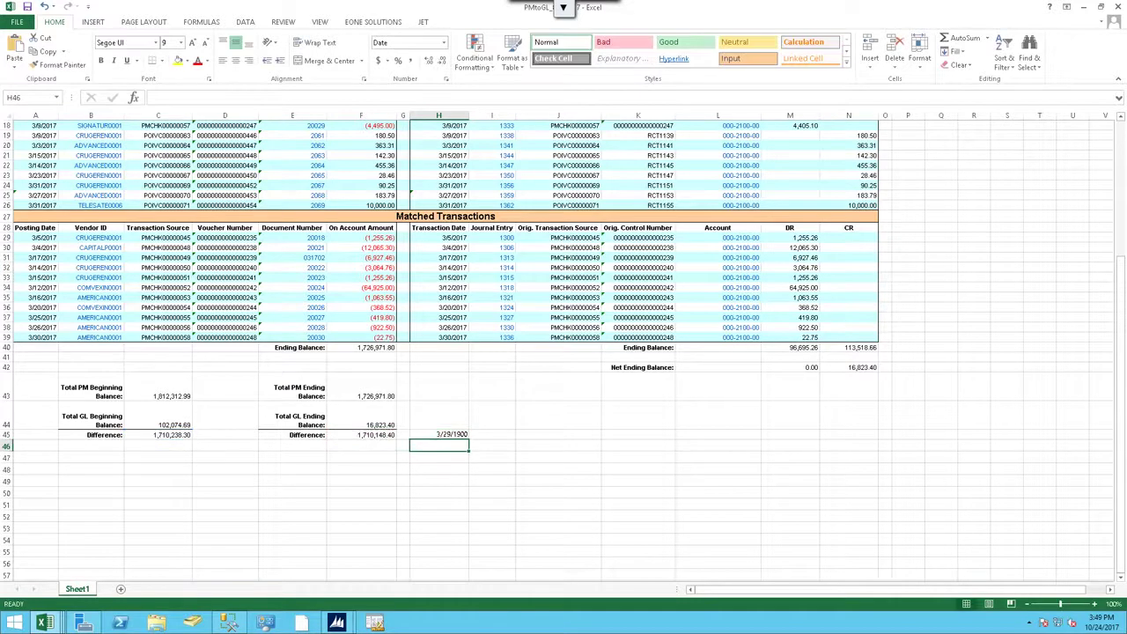
click(460, 435)
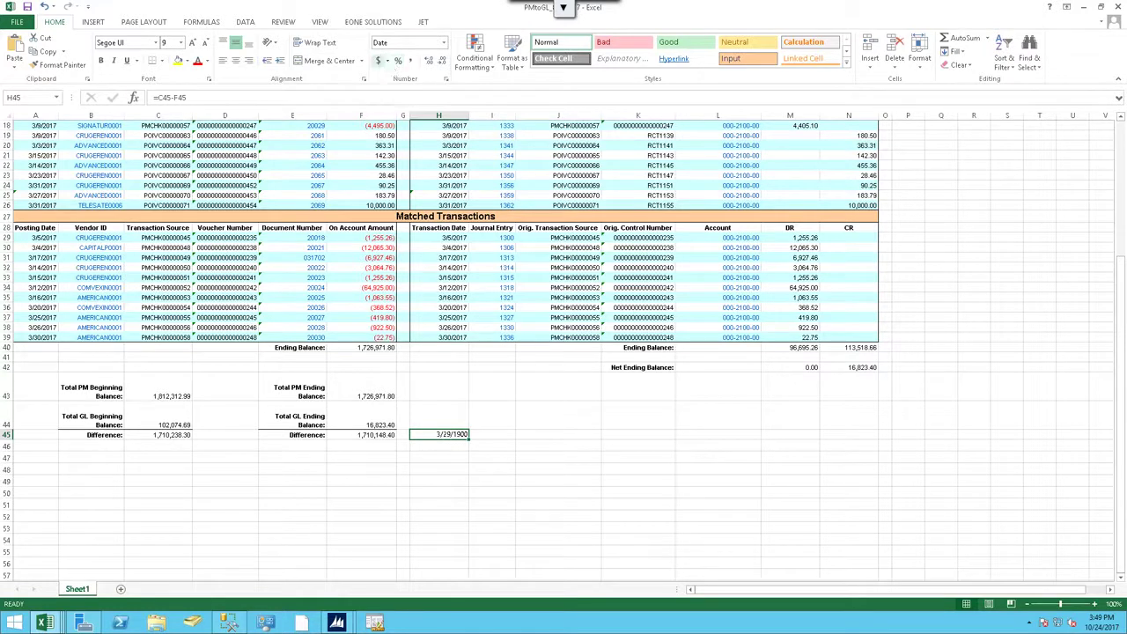
click(378, 60)
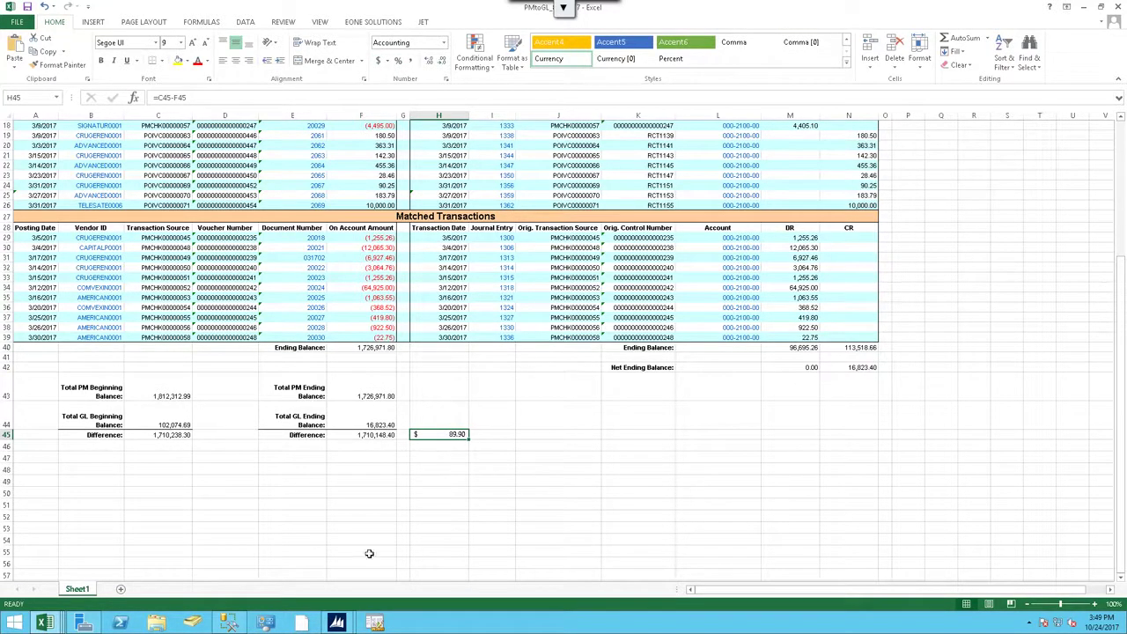
Step: Check the balances in the Reconcile to GL window, minimize it, and review the payables worksheet from its top
click(333, 622)
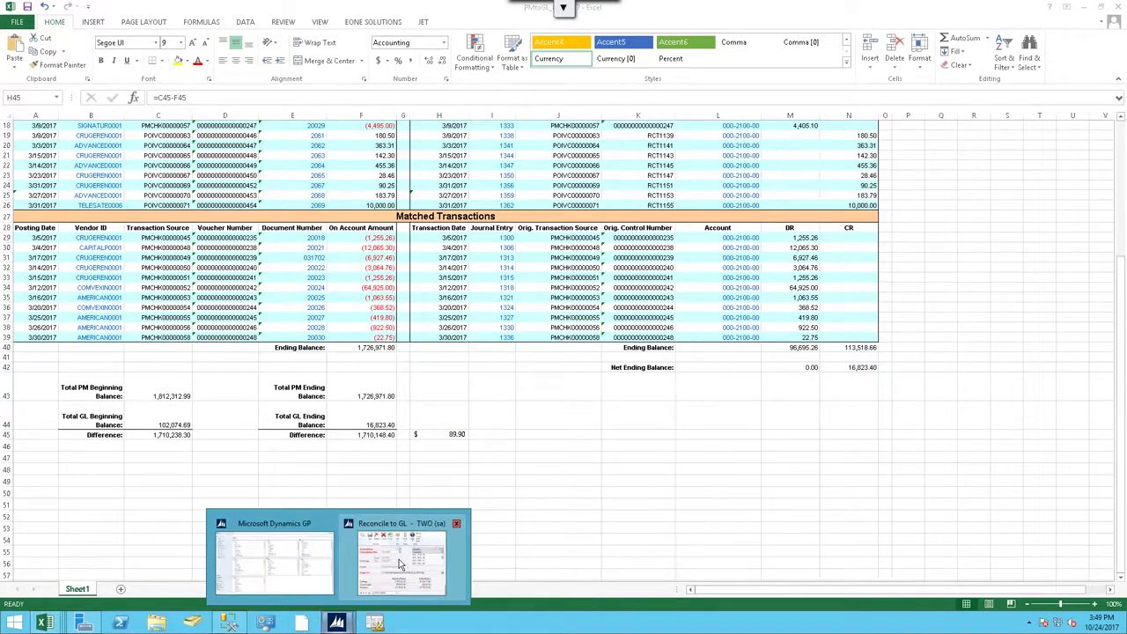
click(395, 568)
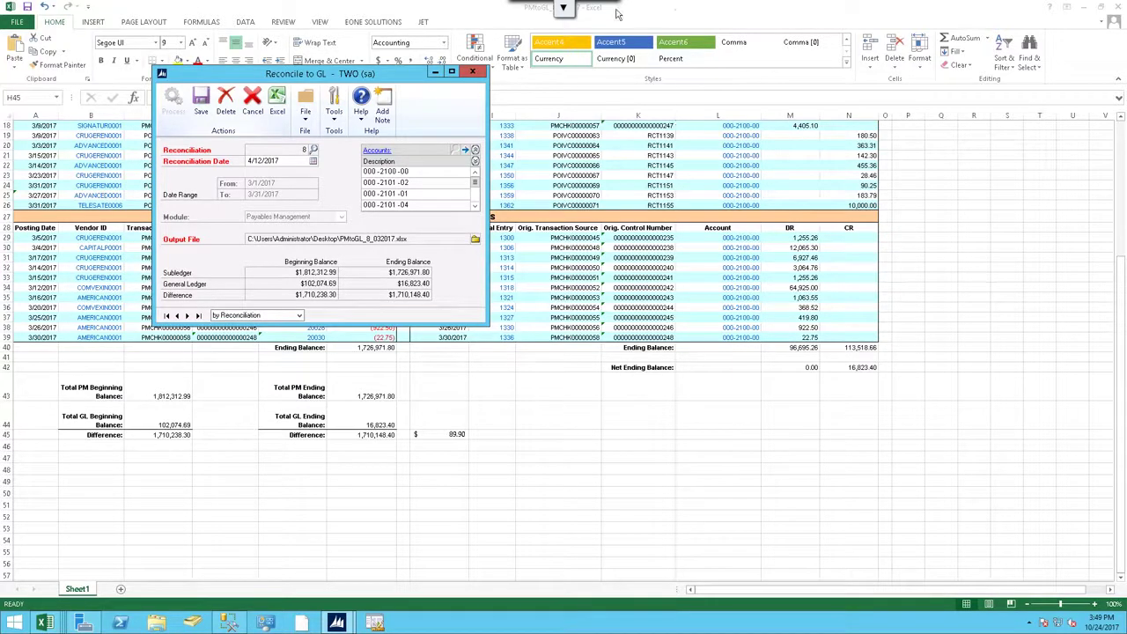
click(435, 71)
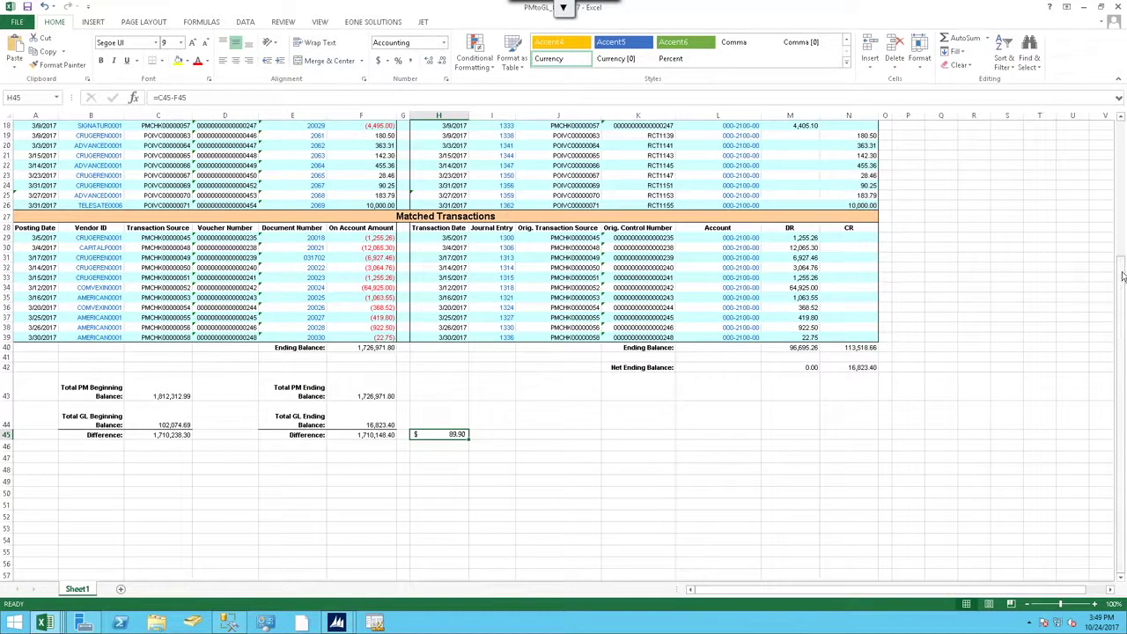
scroll(1122, 147, up, 5)
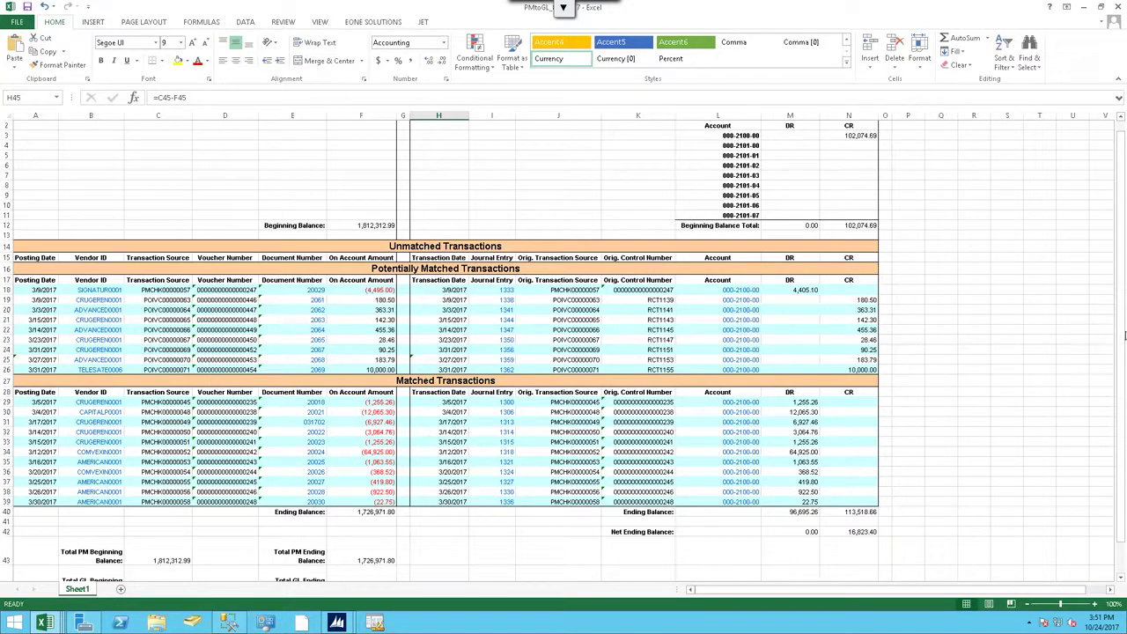
scroll(527, 298, up, 1)
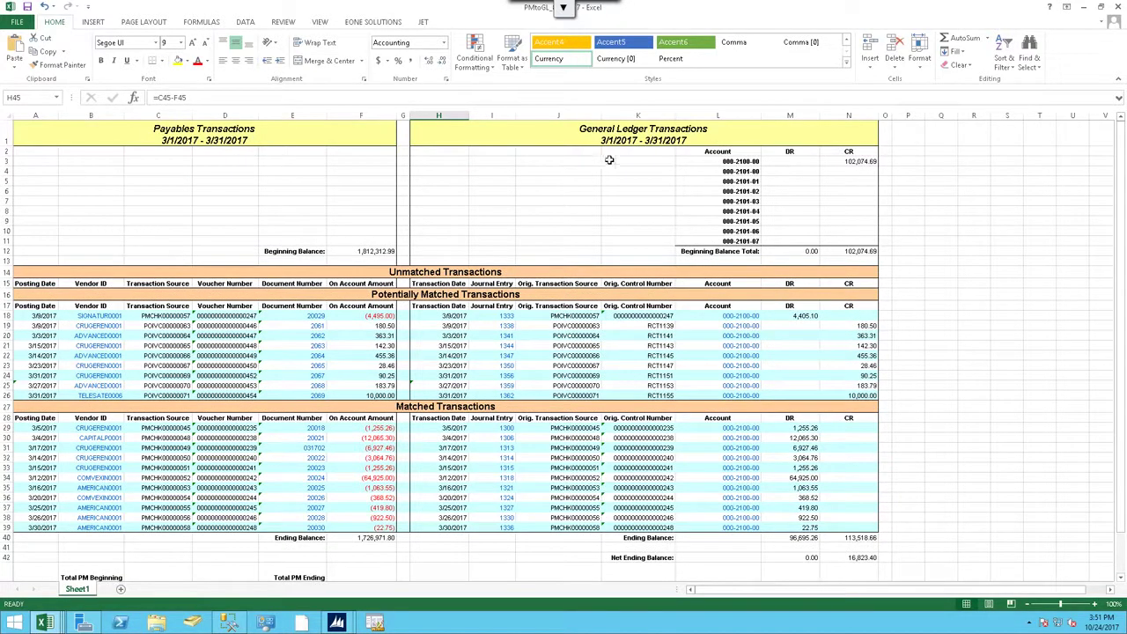
Step: Leave the payables reconciliation in Dynamics GP, reopen Reconcile to GL, and set the module to Bank Reconciliation
mouse_move(338, 616)
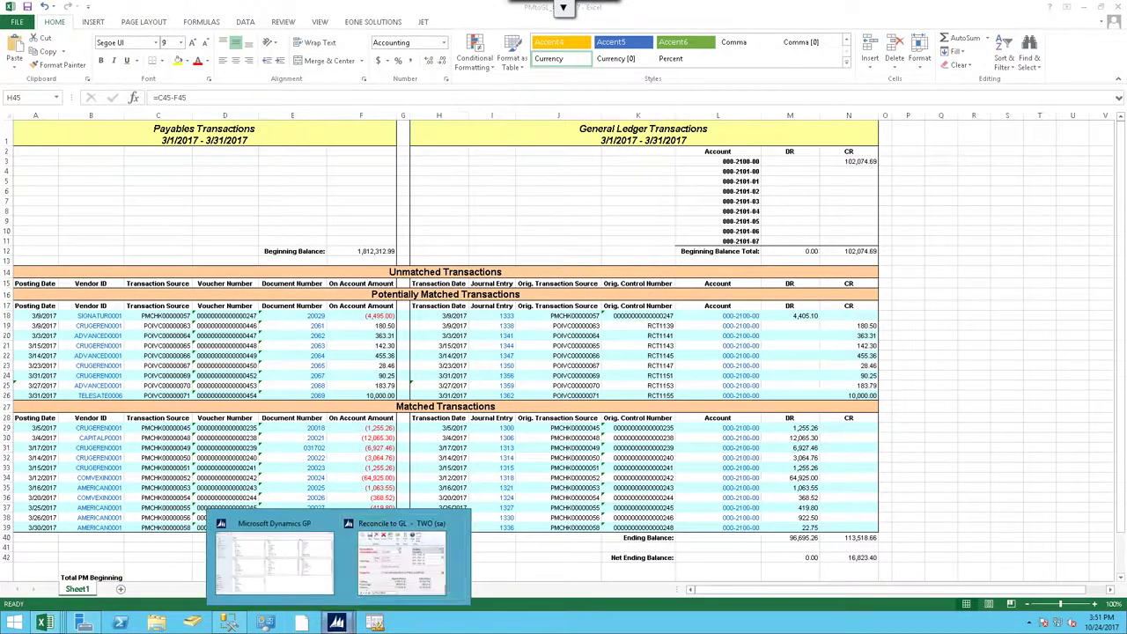
click(374, 581)
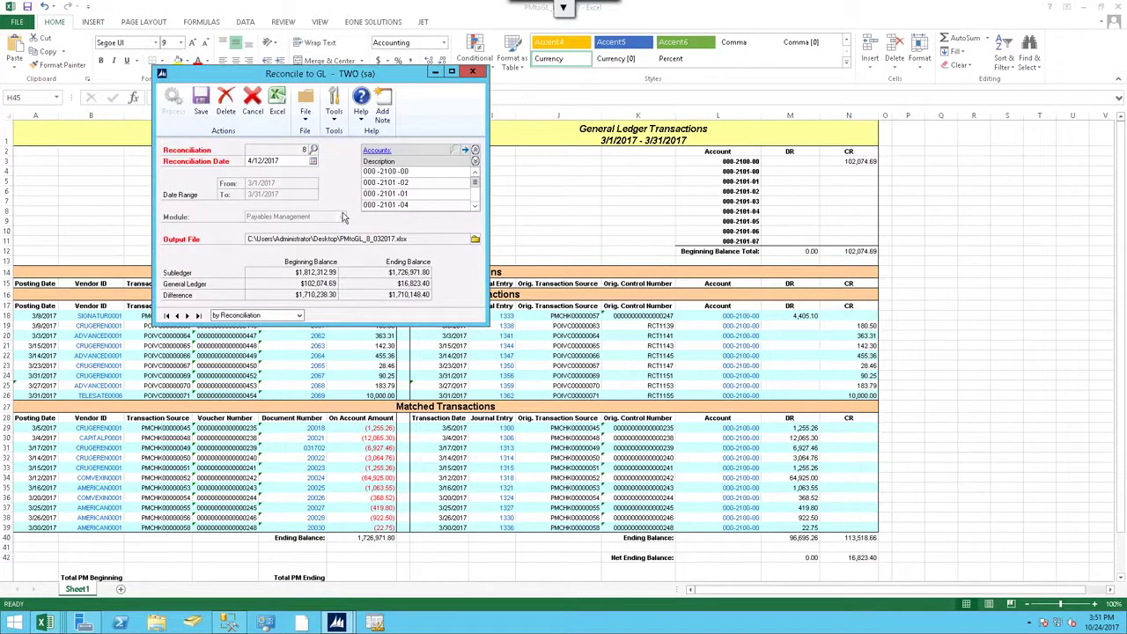
click(252, 103)
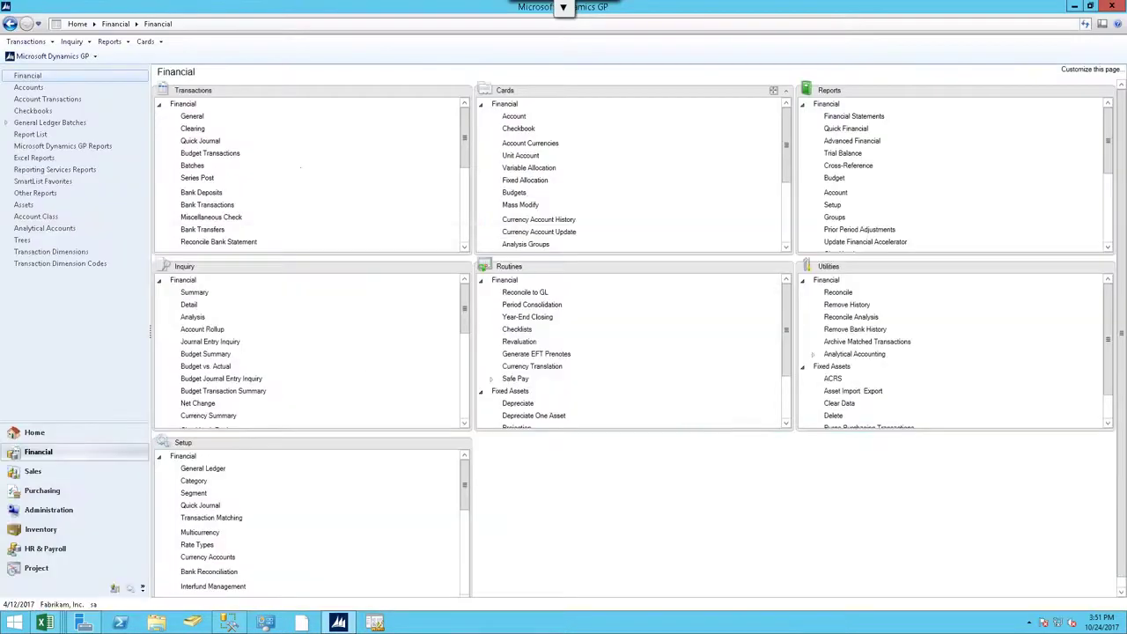
click(508, 292)
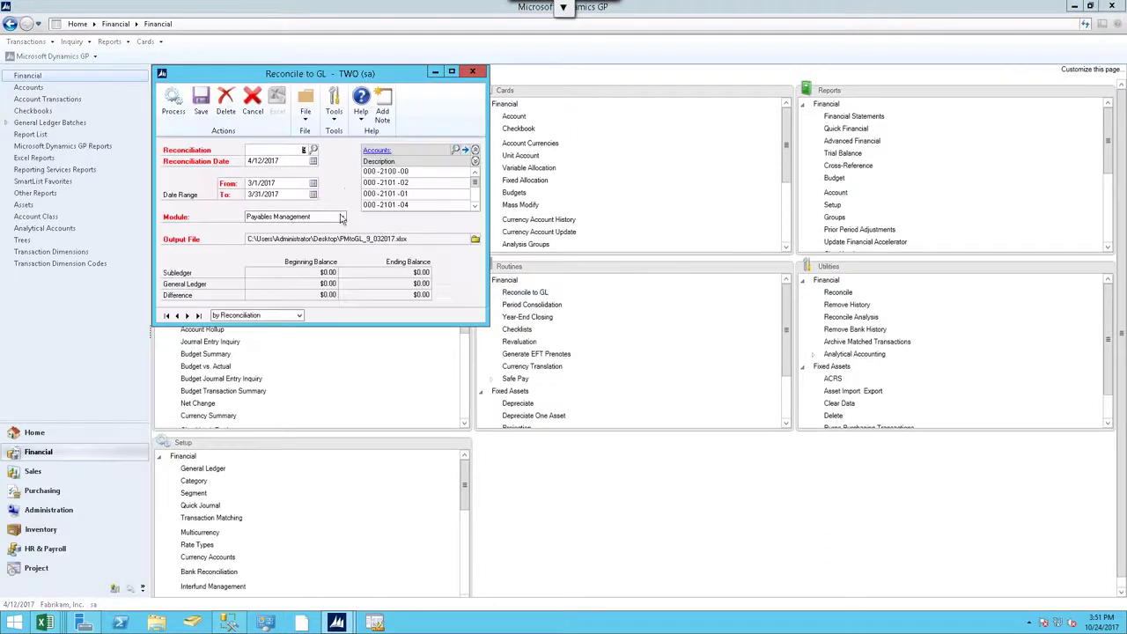
click(342, 218)
click(310, 256)
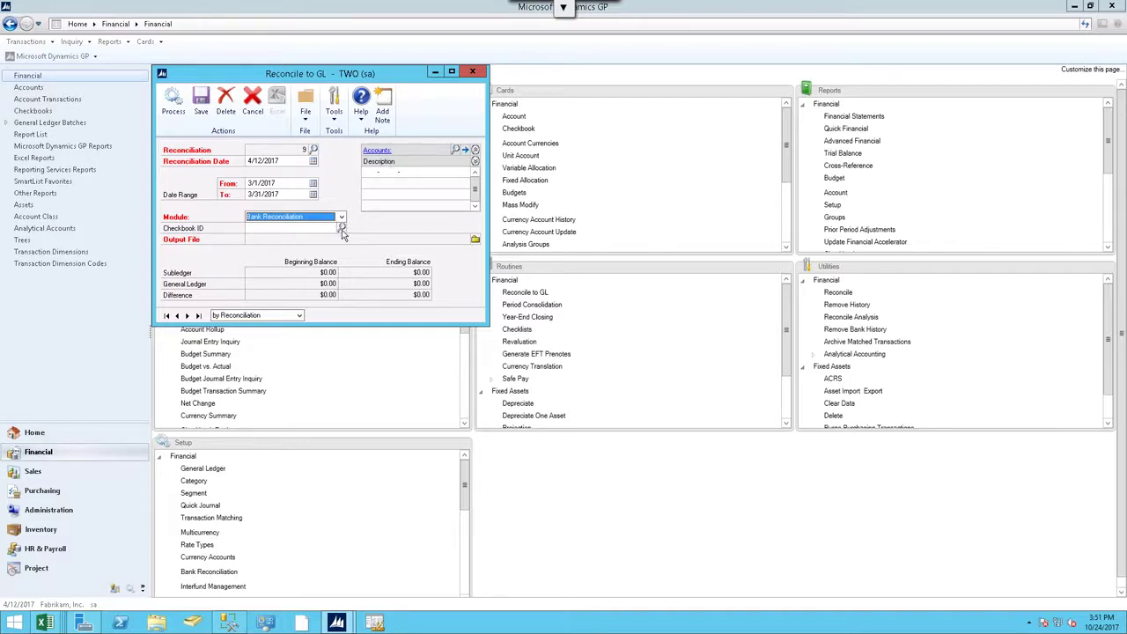
Step: Try the FIRST BANK, UPTOWN TRUST and PETTY CASH checkbooks in turn to compare their assigned GL accounts
click(342, 229)
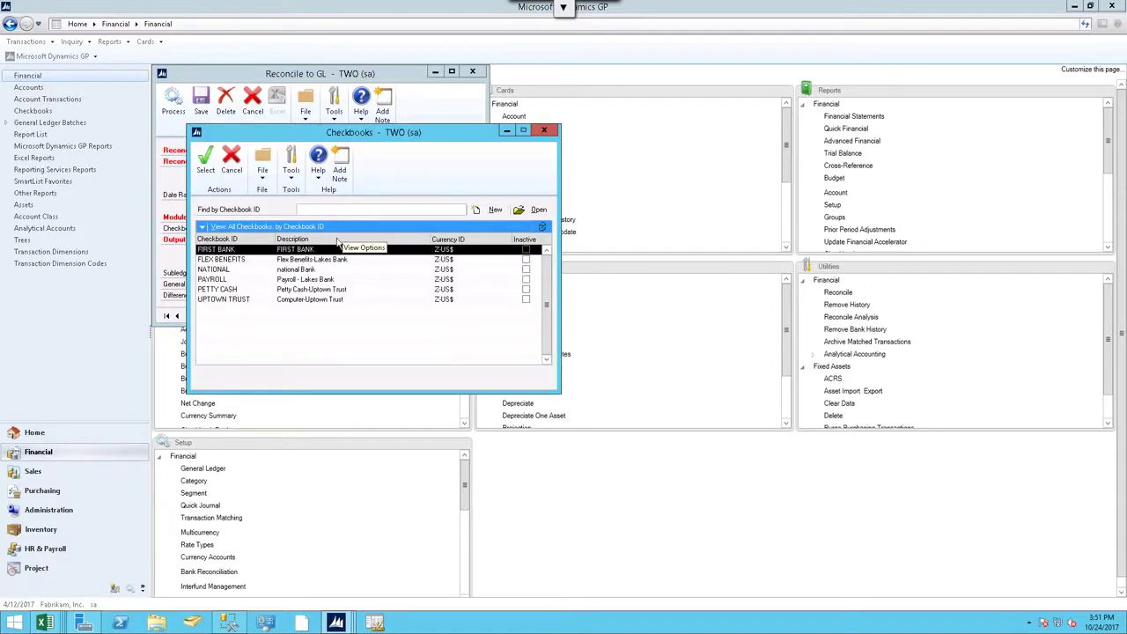
double_click(332, 254)
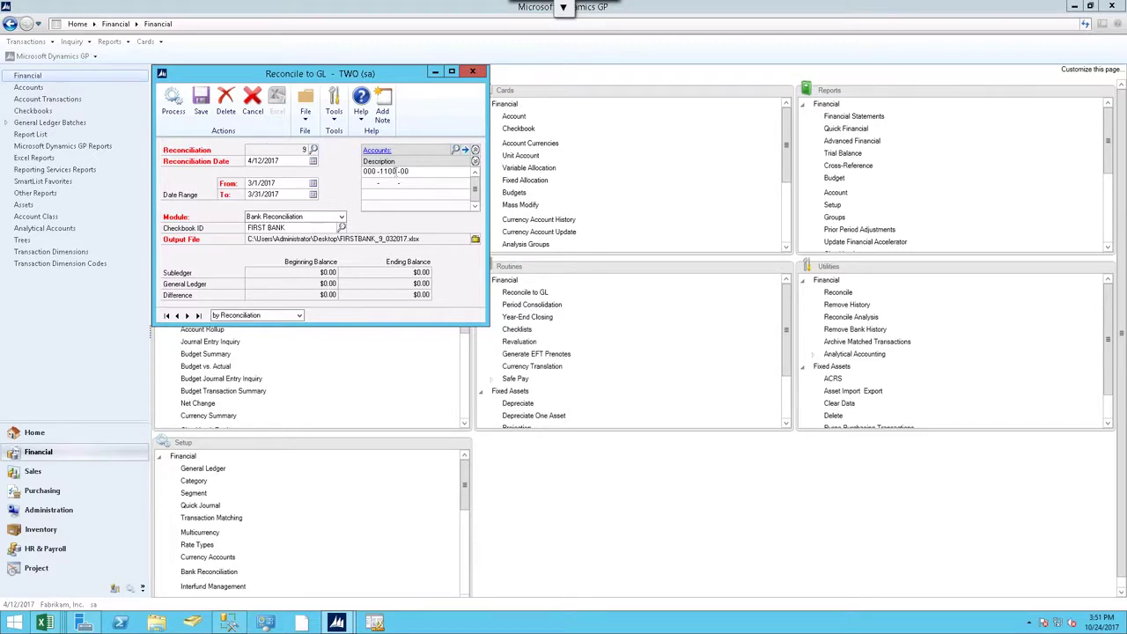
click(342, 228)
double_click(313, 249)
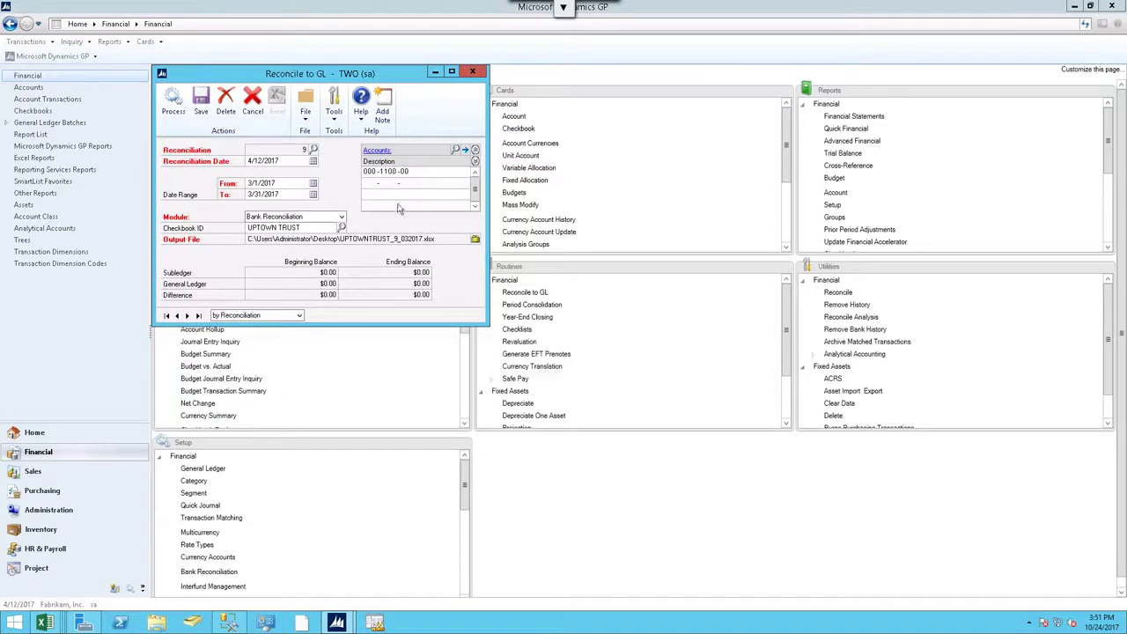
click(342, 228)
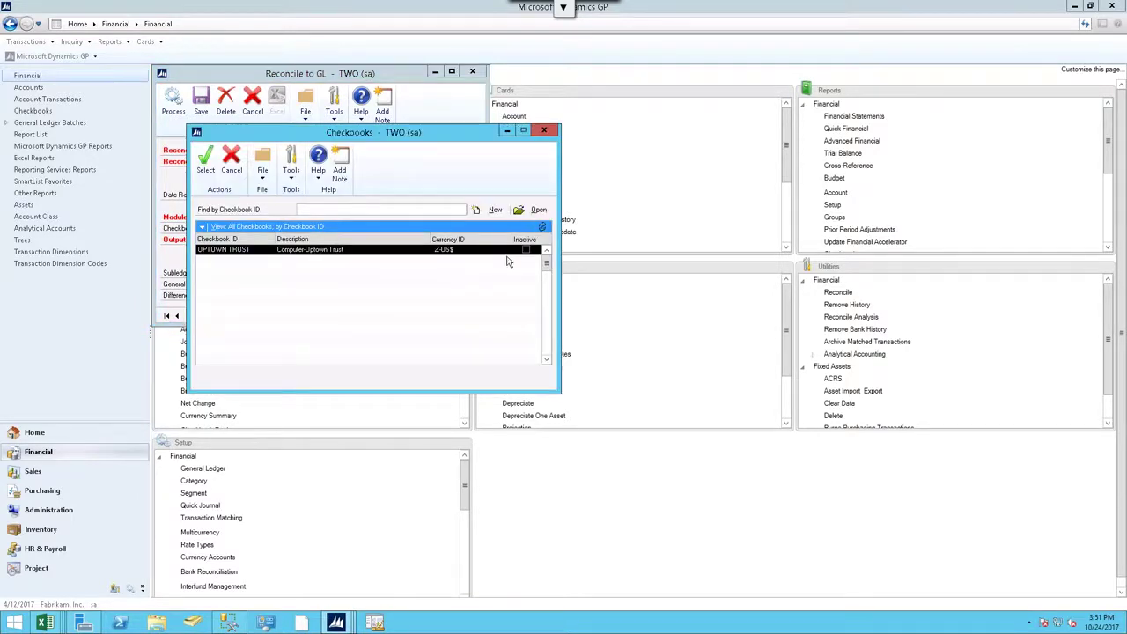
scroll(546, 256, up, 1)
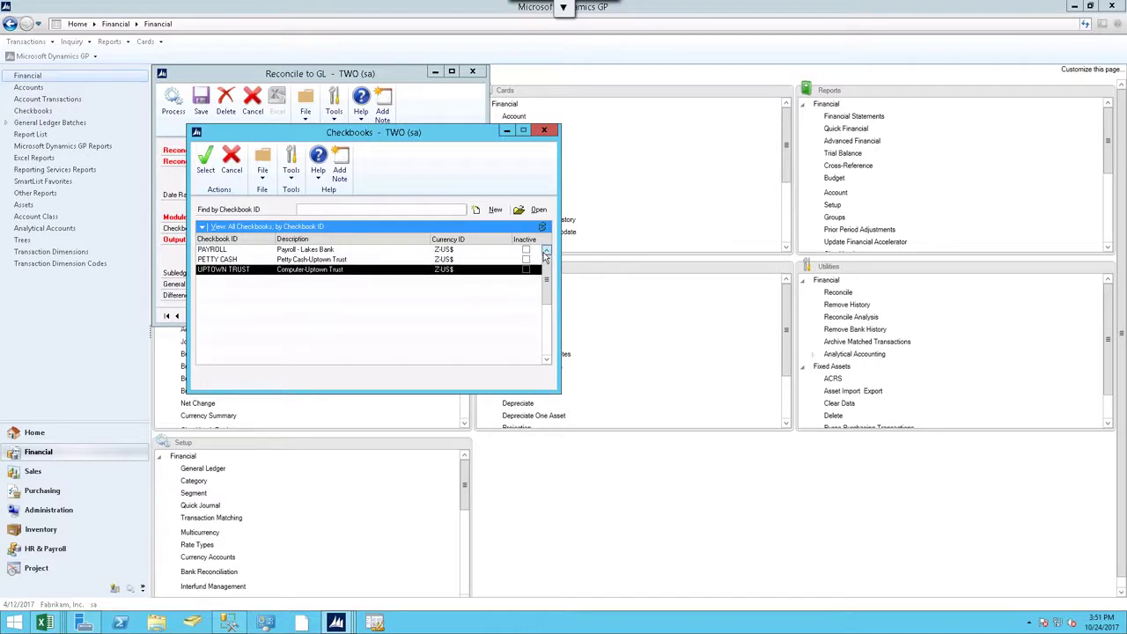
double_click(319, 261)
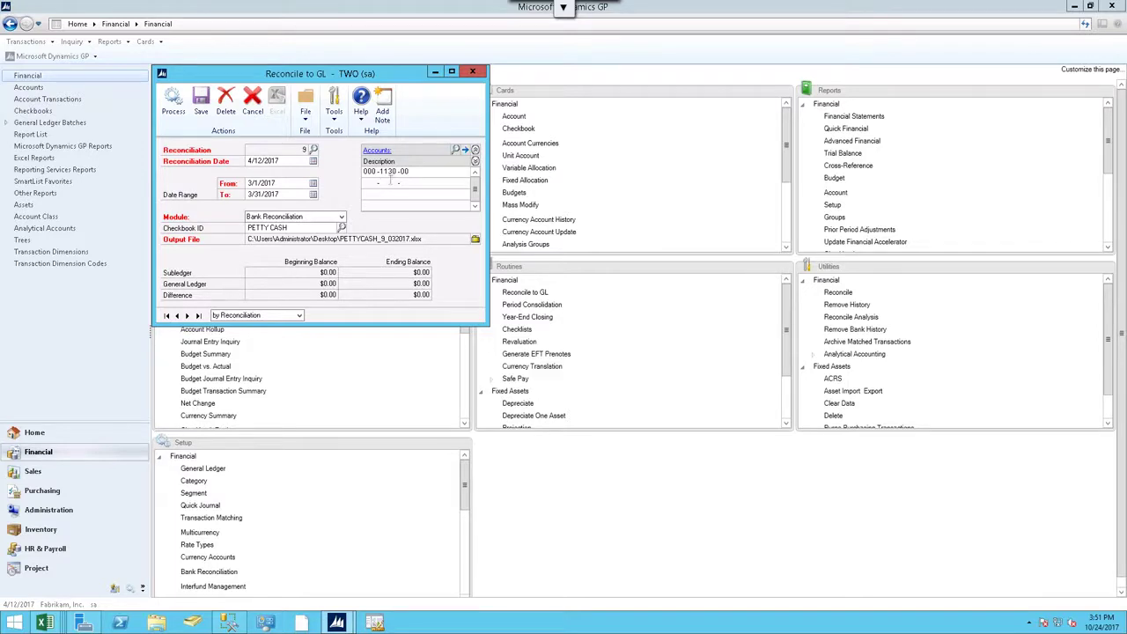
Step: Set the checkbook to UPTOWN TRUST and process its bank reconciliation for March 2017
click(342, 227)
click(340, 260)
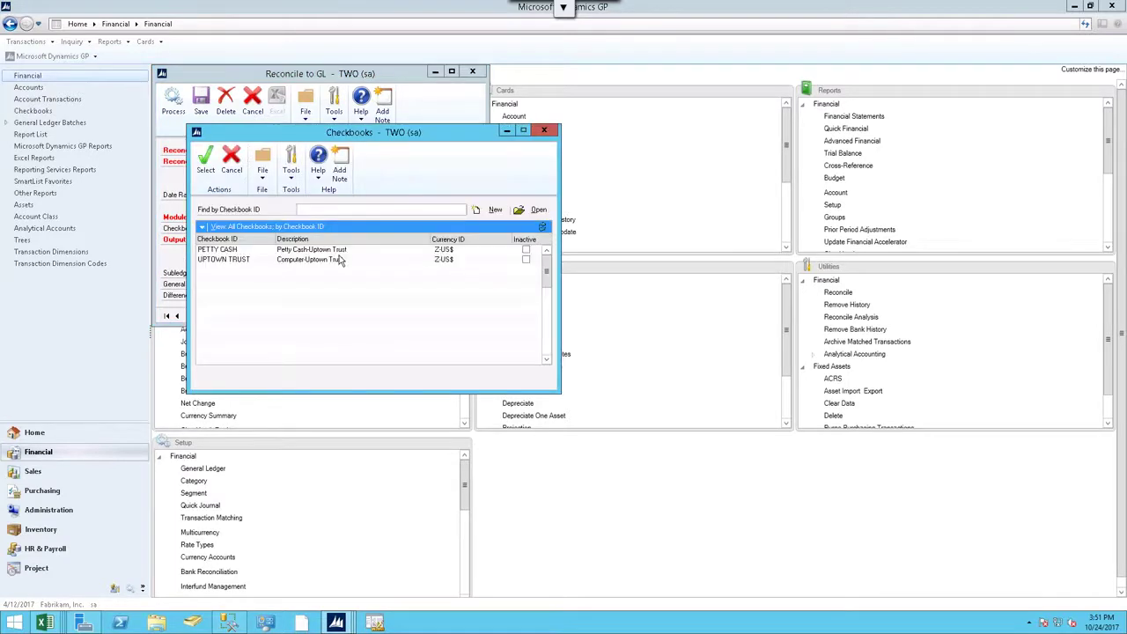
double_click(341, 260)
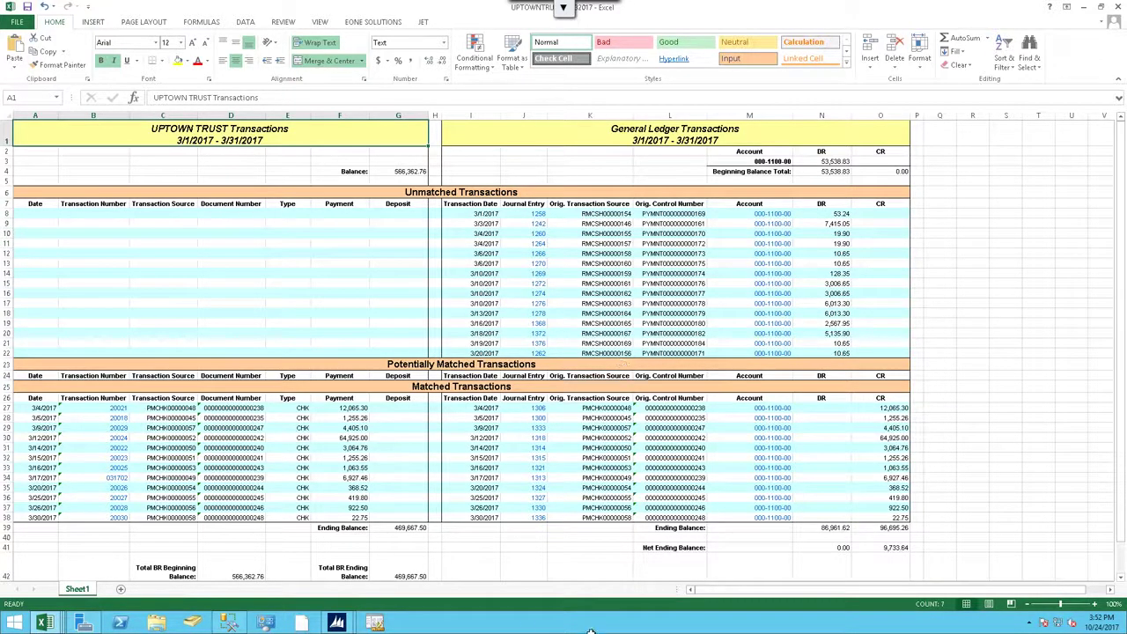
Step: Switch to the PowerPoint presentation and show the Questions, Suggestions and Next GP Customer Hour slides in turn
click(564, 9)
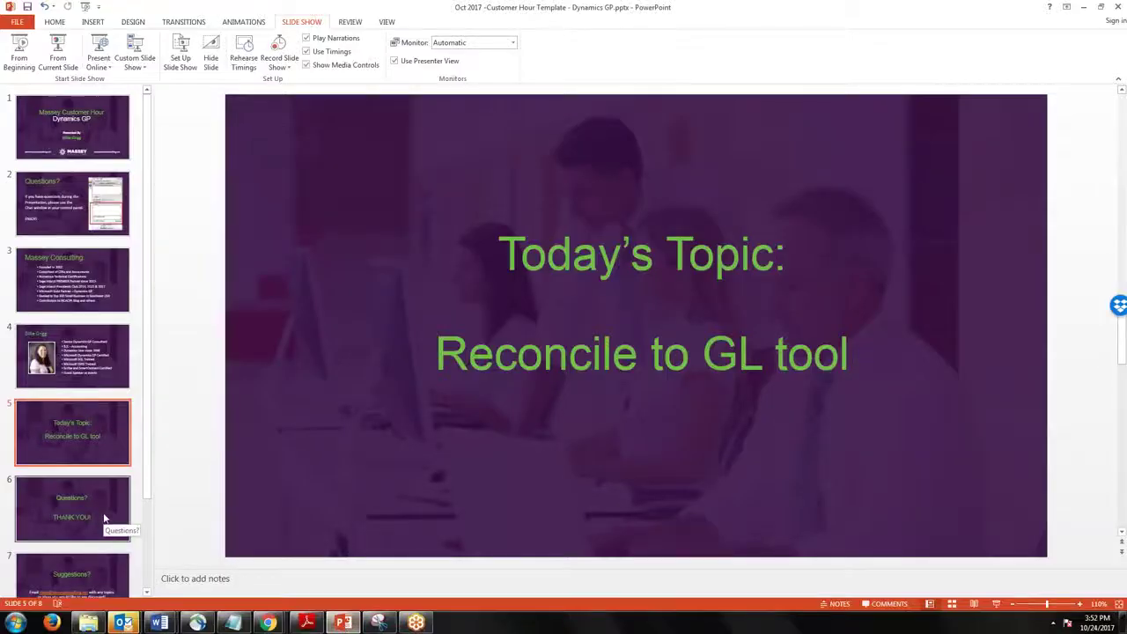
click(103, 516)
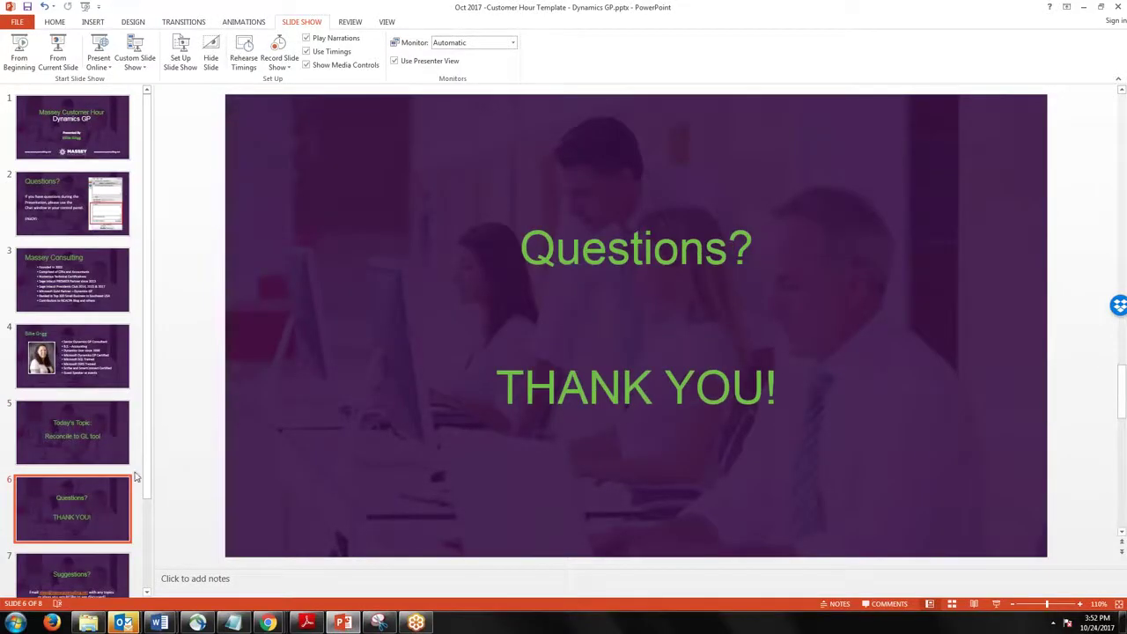
drag(143, 467, 148, 526)
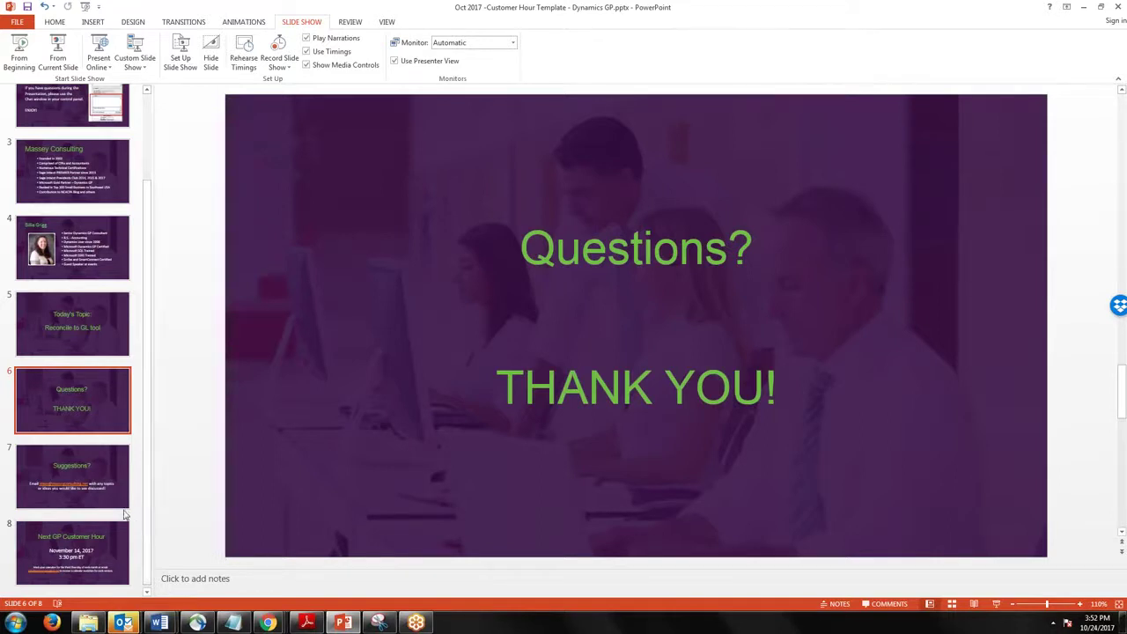
click(97, 482)
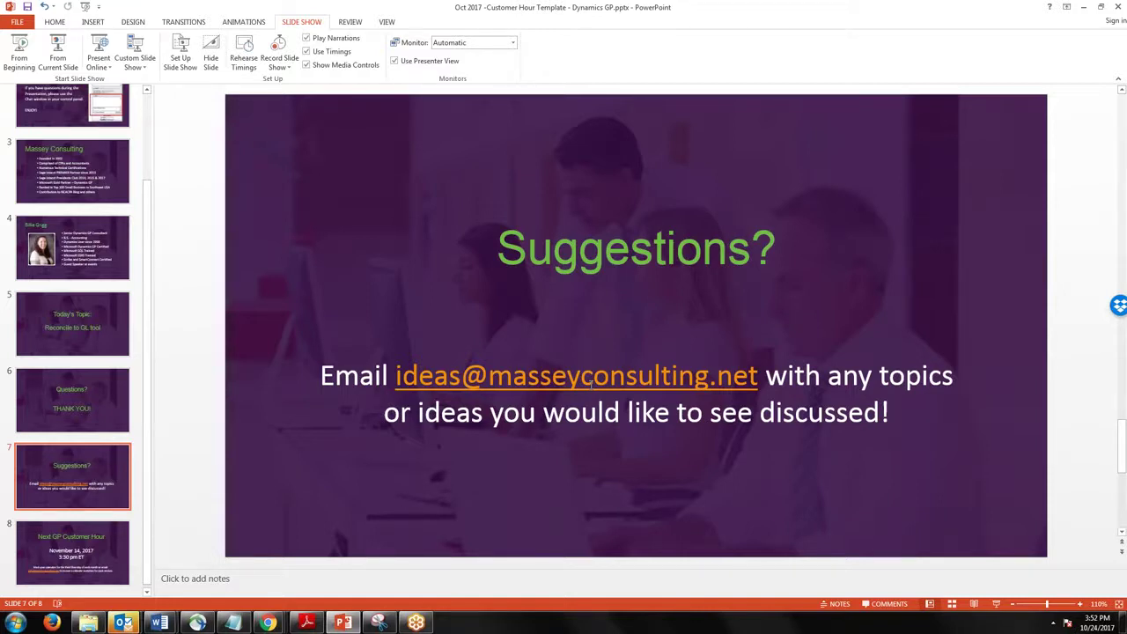
click(110, 551)
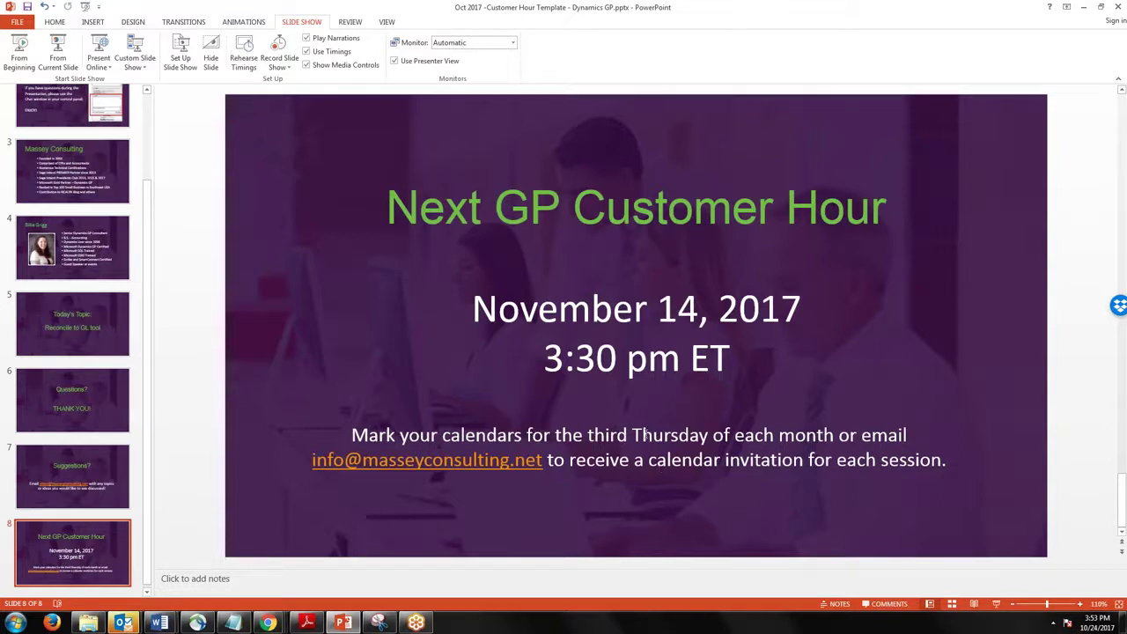
Step: Change "Thursday" to "Tuesday" in the calendar note on the Next GP Customer Hour slide, and return to the Suggestions slide
drag(645, 434, 702, 434)
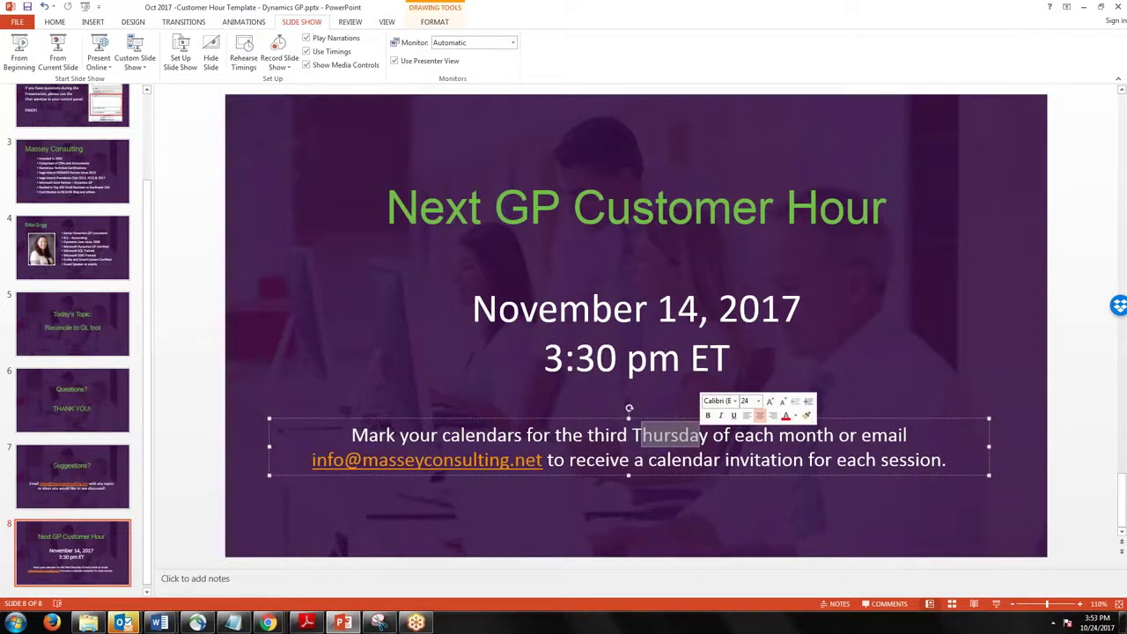
text(uesda)
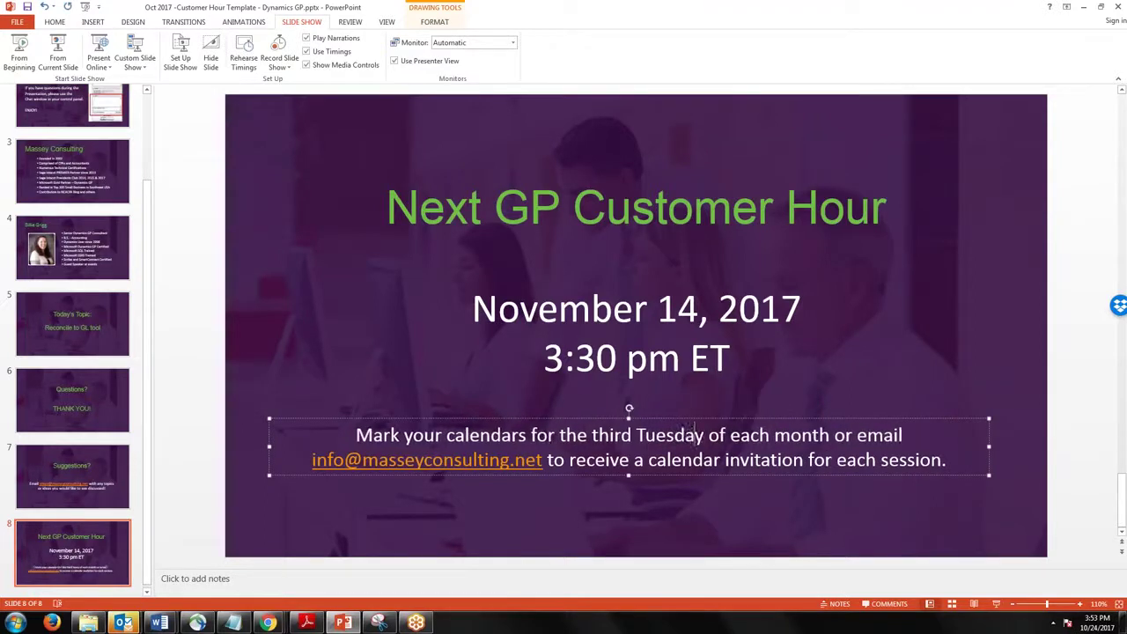
click(751, 494)
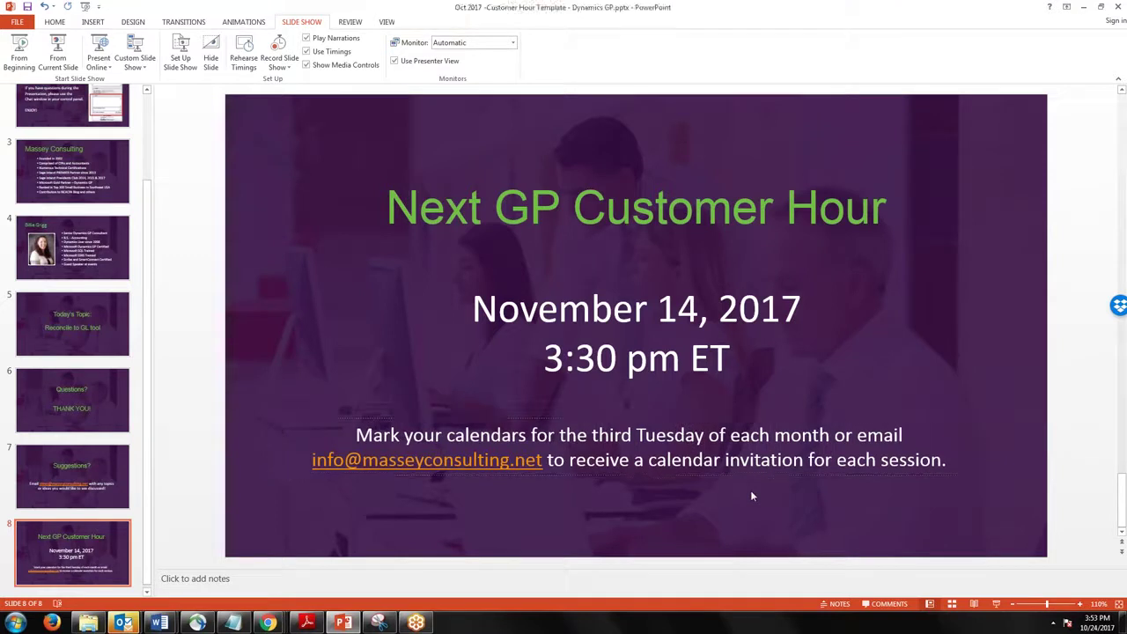
click(730, 362)
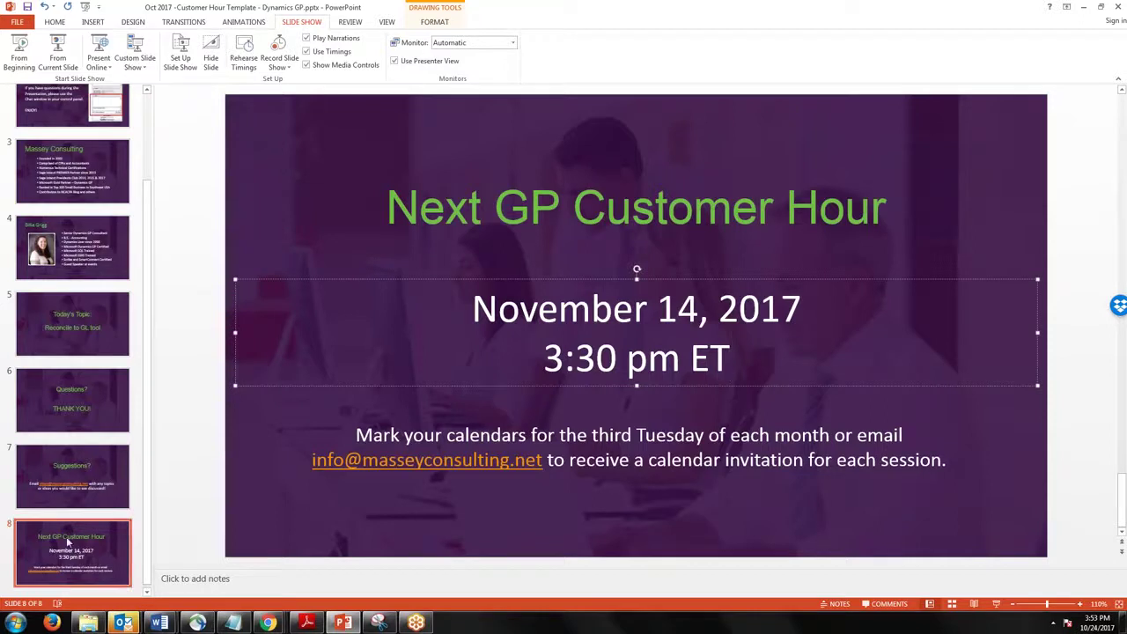
click(92, 493)
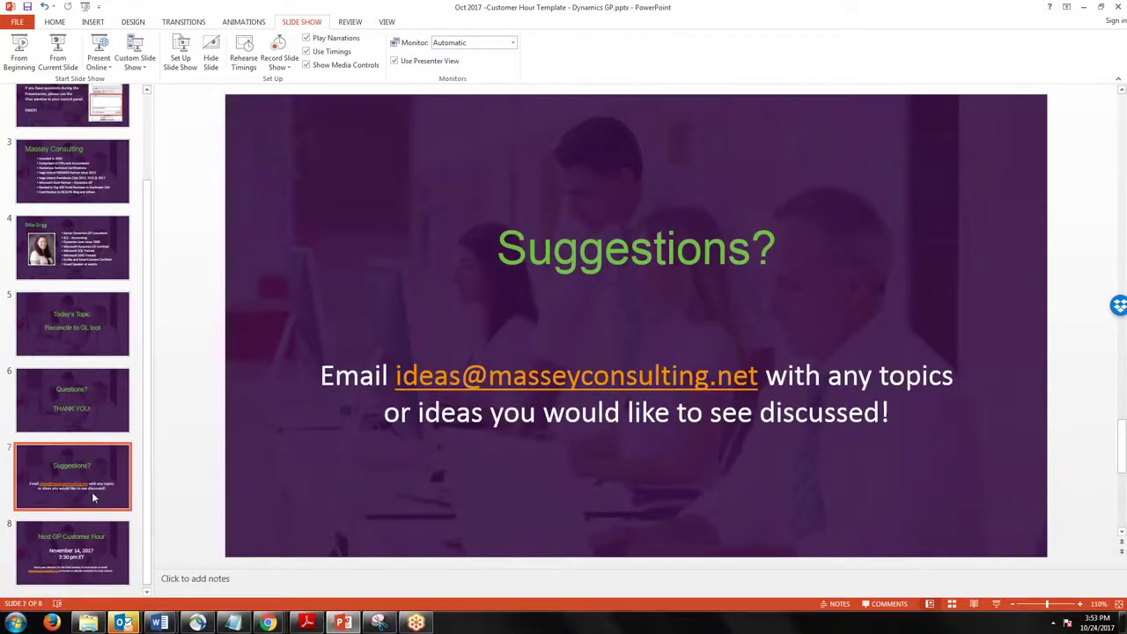